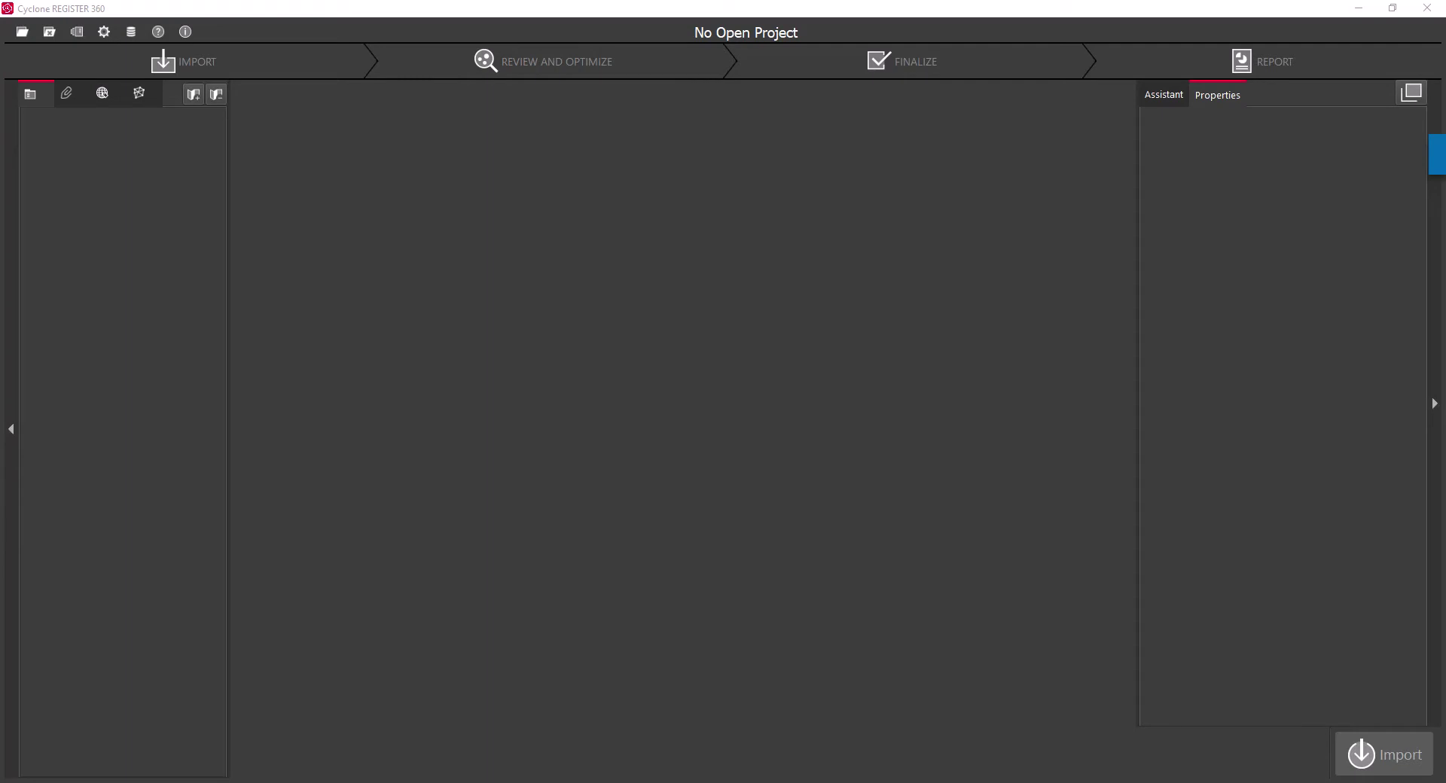
Step: Open the BLK2GO 2 WALKS project from the recently used projects list
click(22, 33)
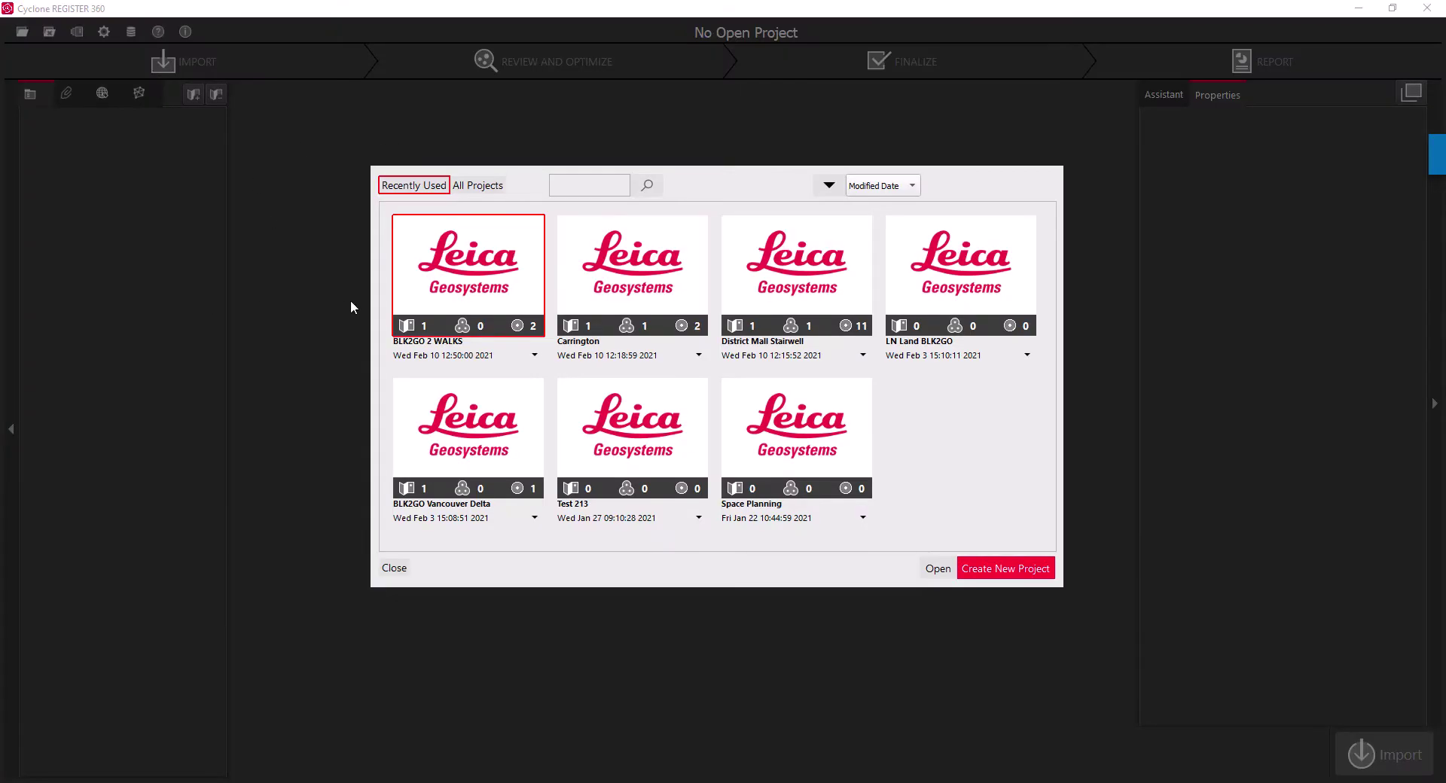
click(936, 570)
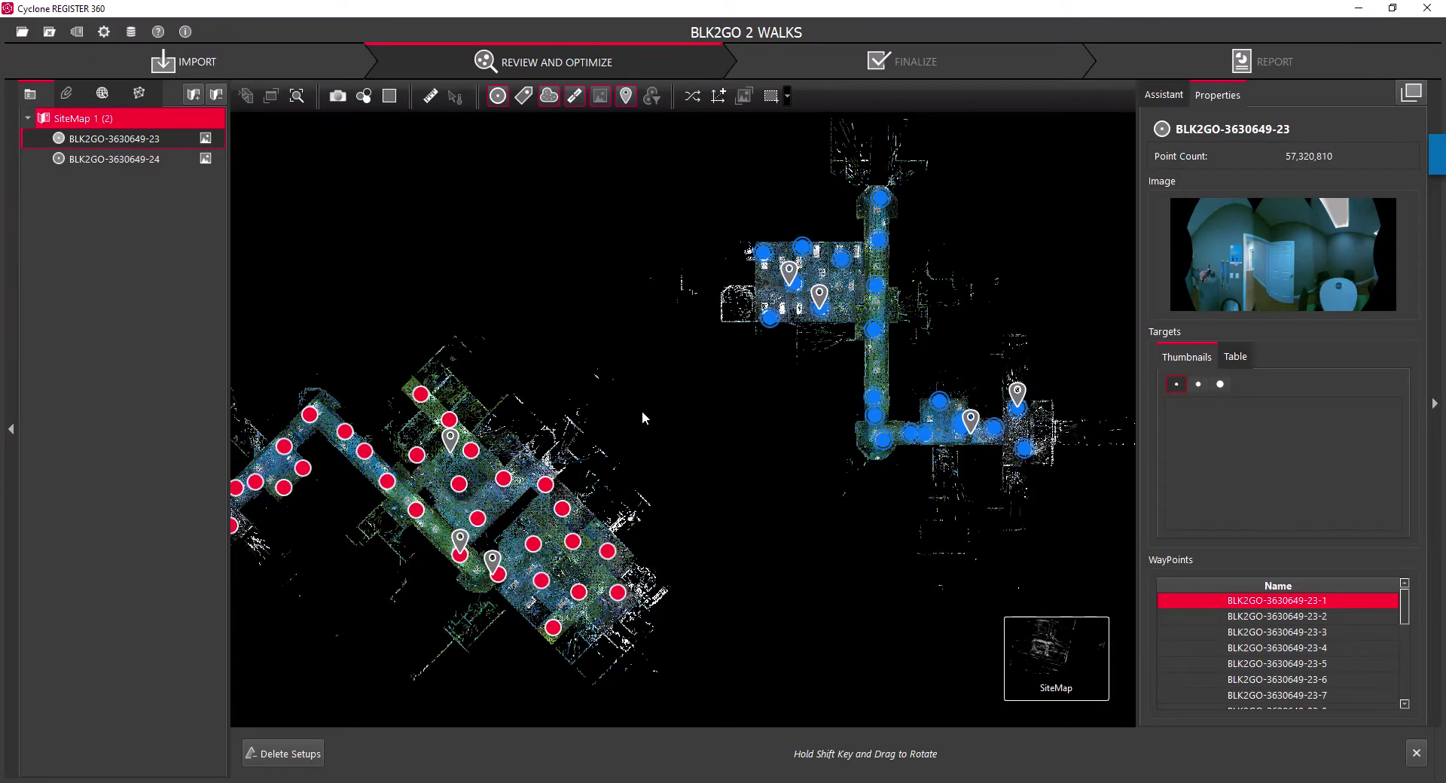
Step: Center both walks on the site map and show GeoTag-BLK2GO-3630649-23.4's details and wall-sign photo
scroll(670, 377, down, 2)
drag(720, 367, 783, 413)
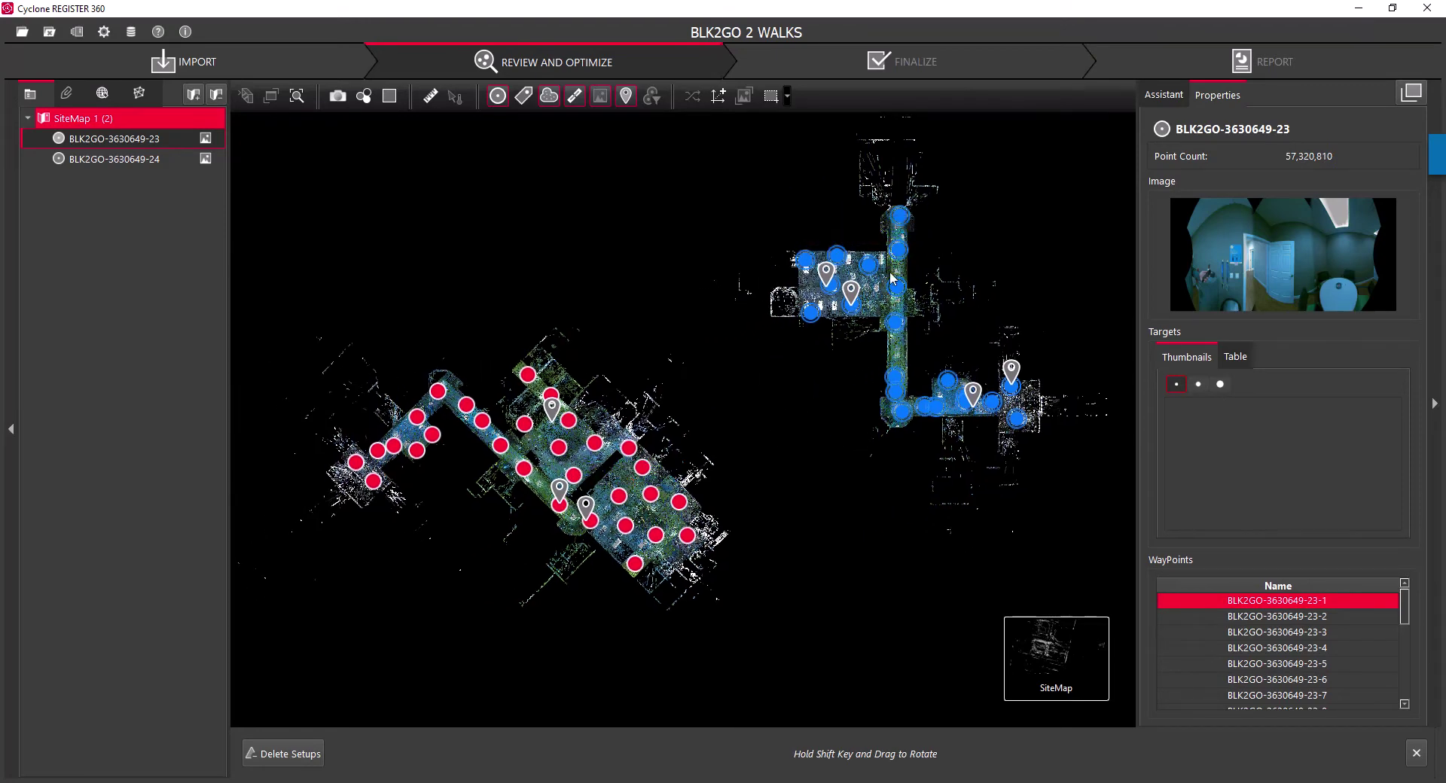
click(1013, 369)
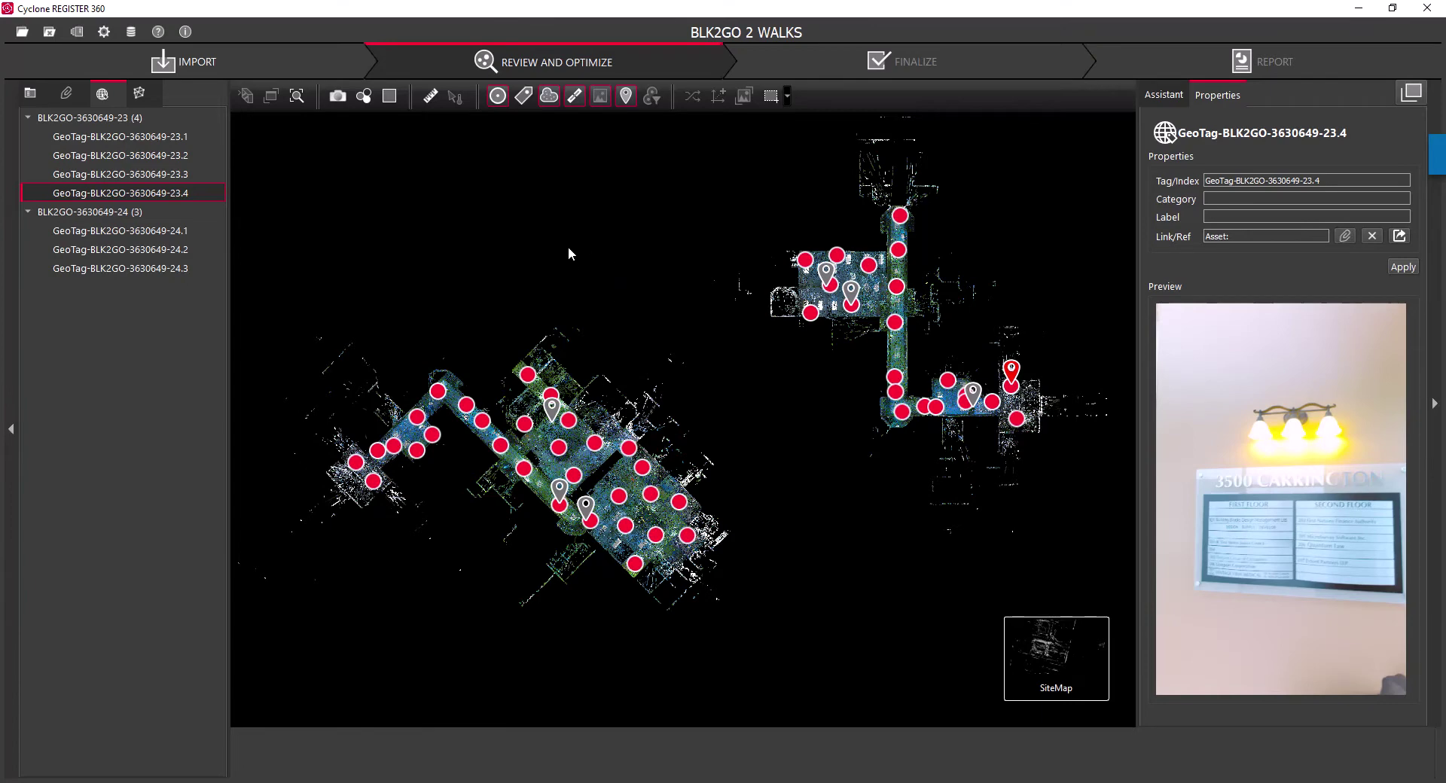
Step: Preview the photos of GeoTags 23.3, 24.2 and 24.3
click(973, 397)
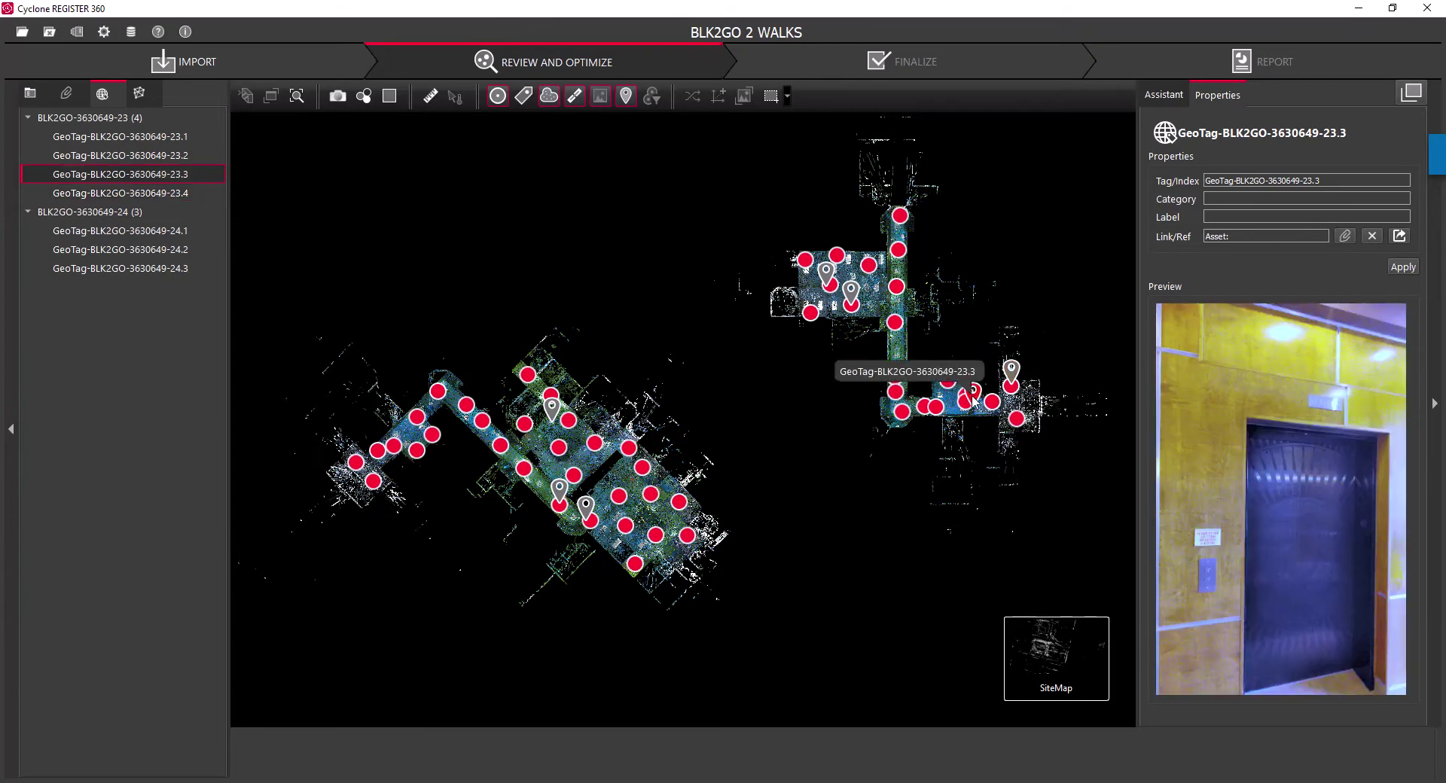
click(559, 490)
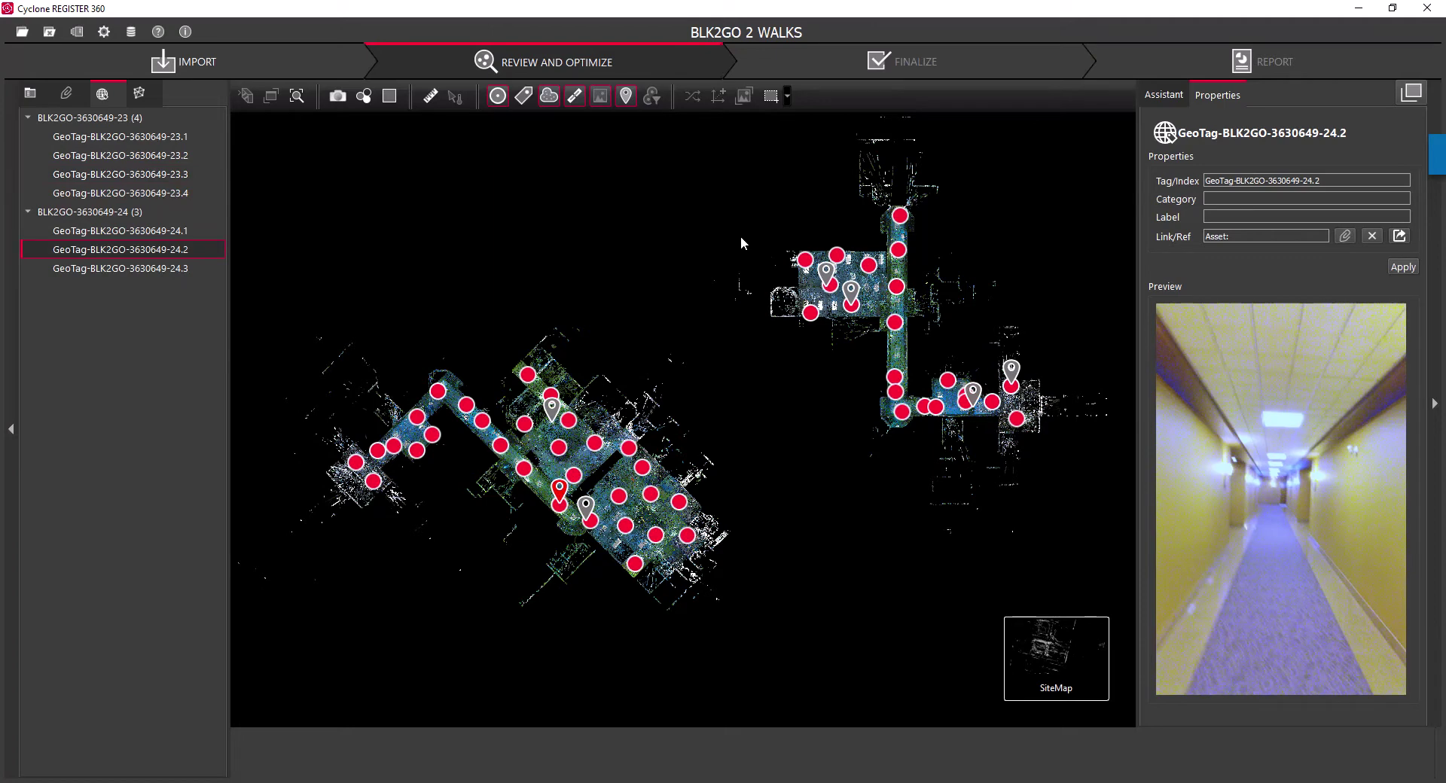
click(585, 508)
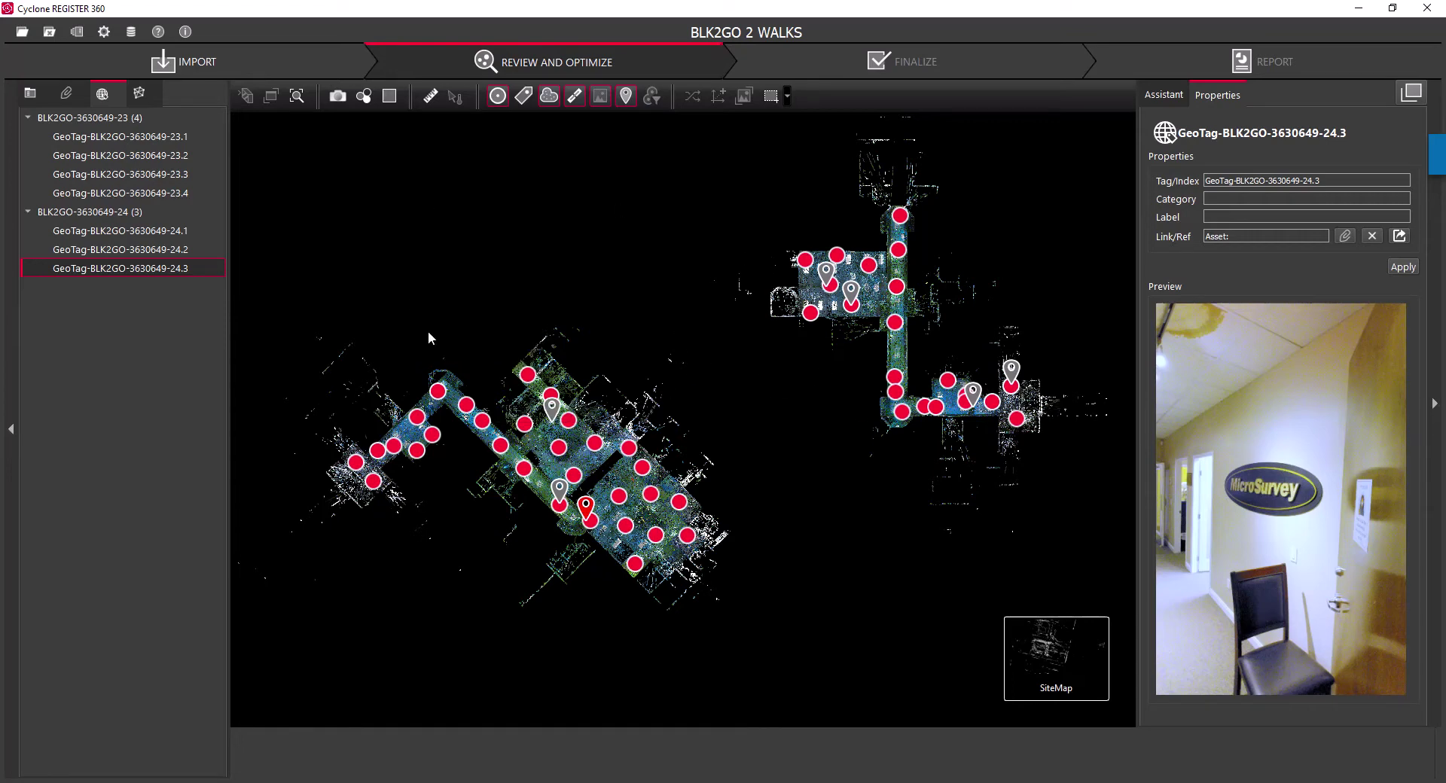
Step: Collapse and restore the project tree, returning to the SiteMap's list of both setups
click(30, 94)
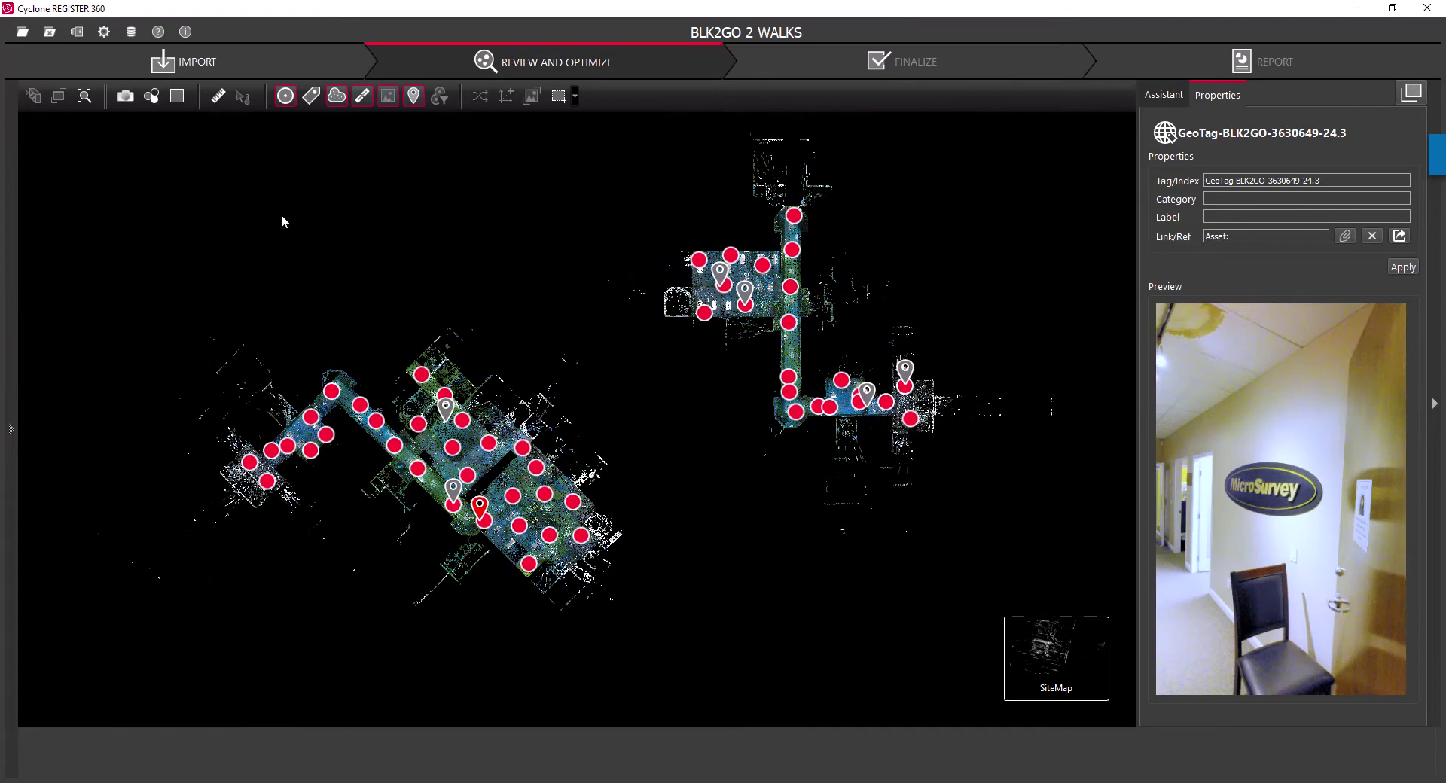
click(11, 429)
click(30, 94)
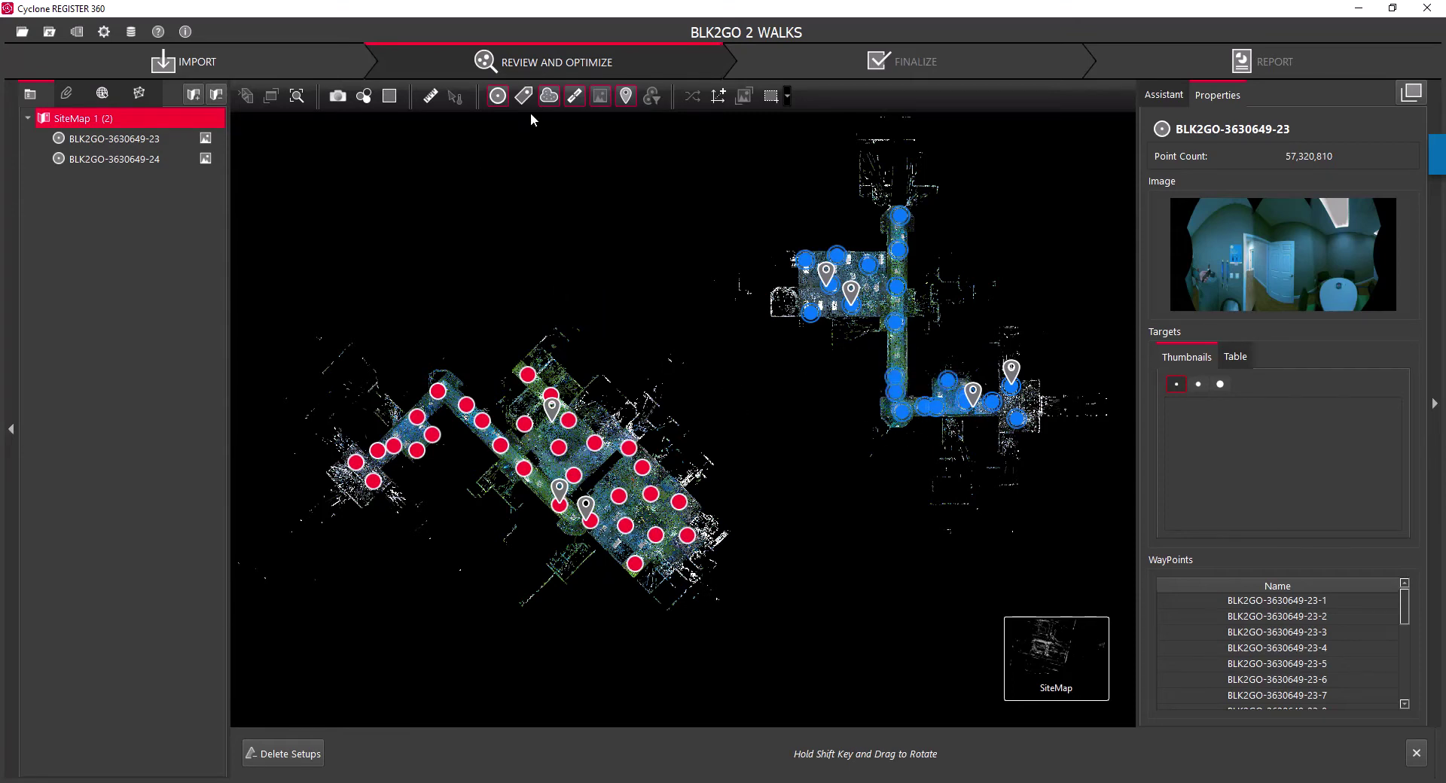
Step: Check setup 24's panorama at waypoint 24-31, then setup 23's details and the SiteMap 1 summary
click(527, 374)
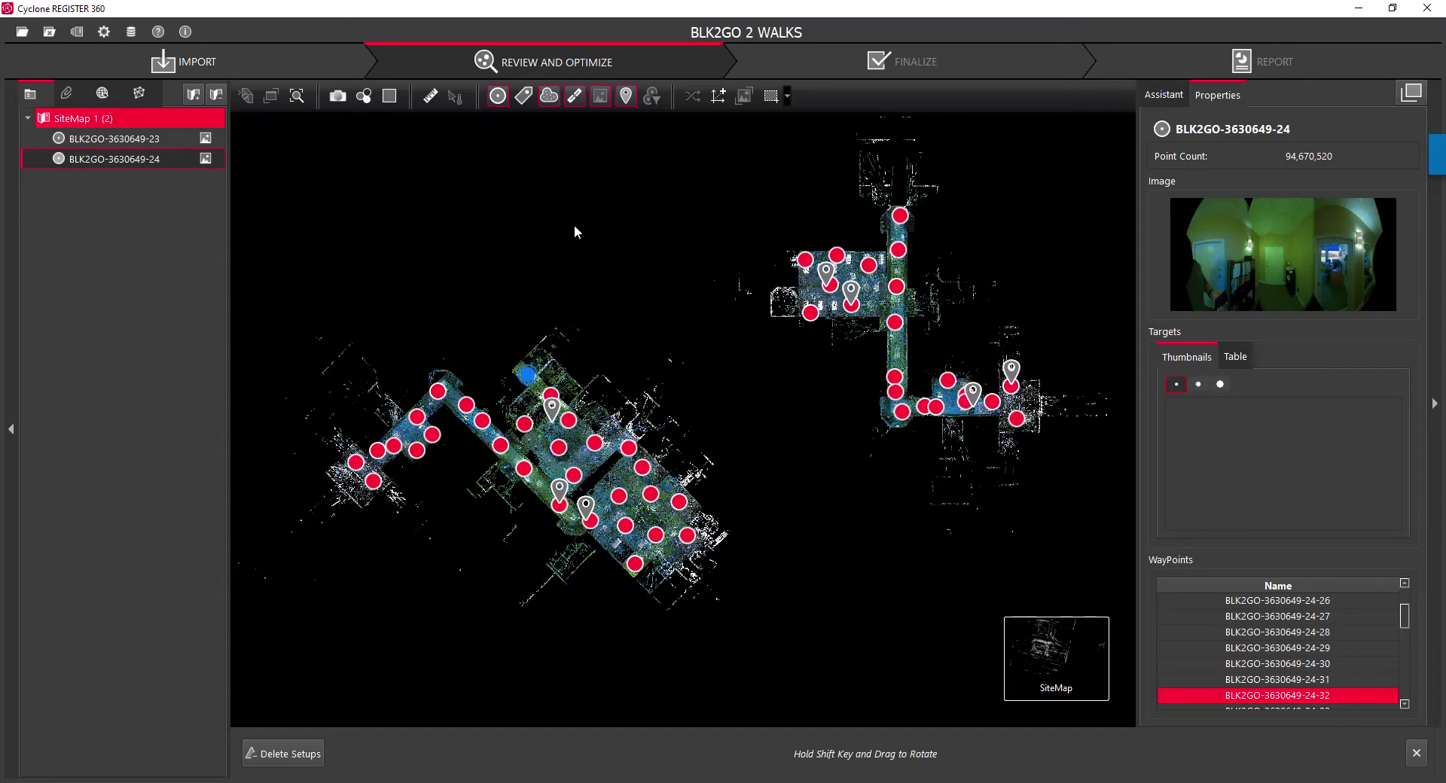
click(552, 394)
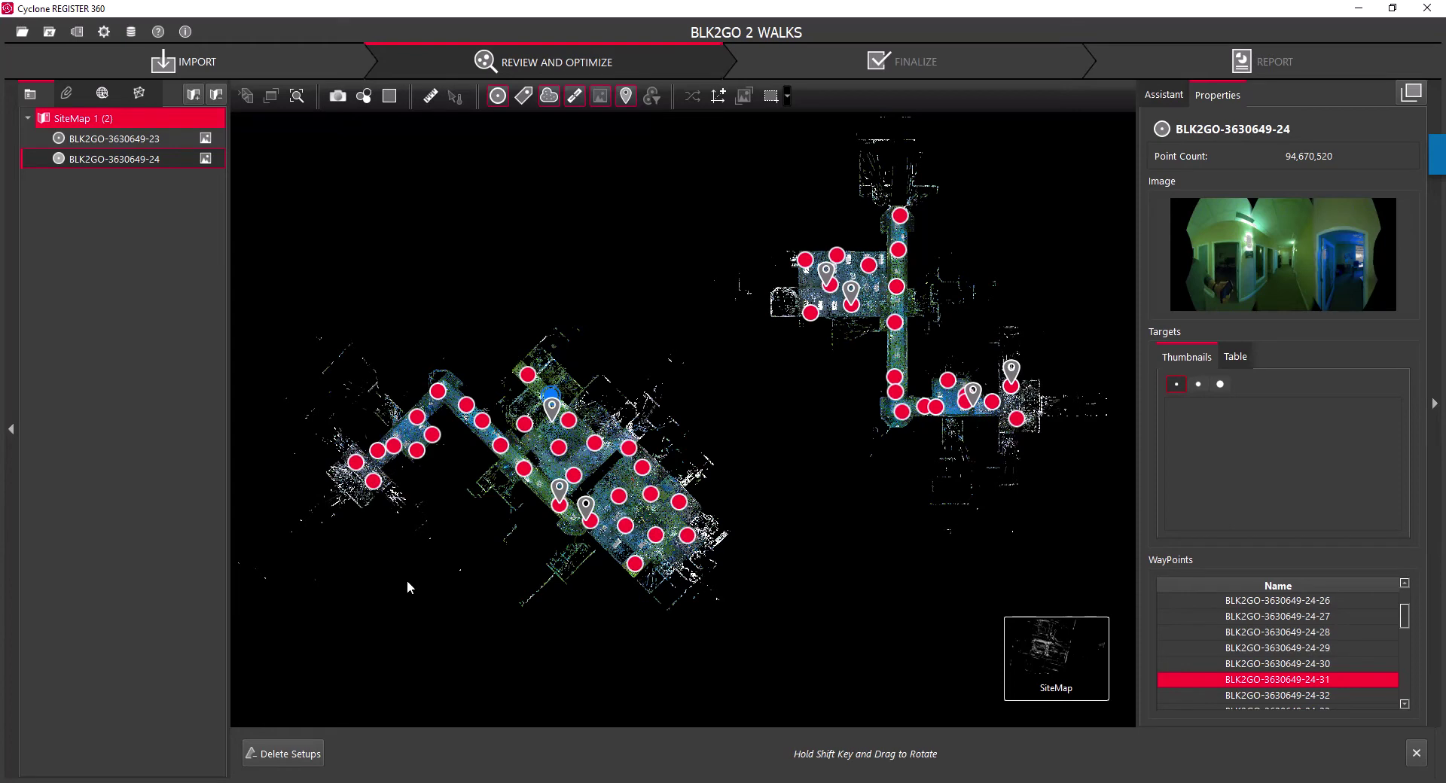
click(140, 138)
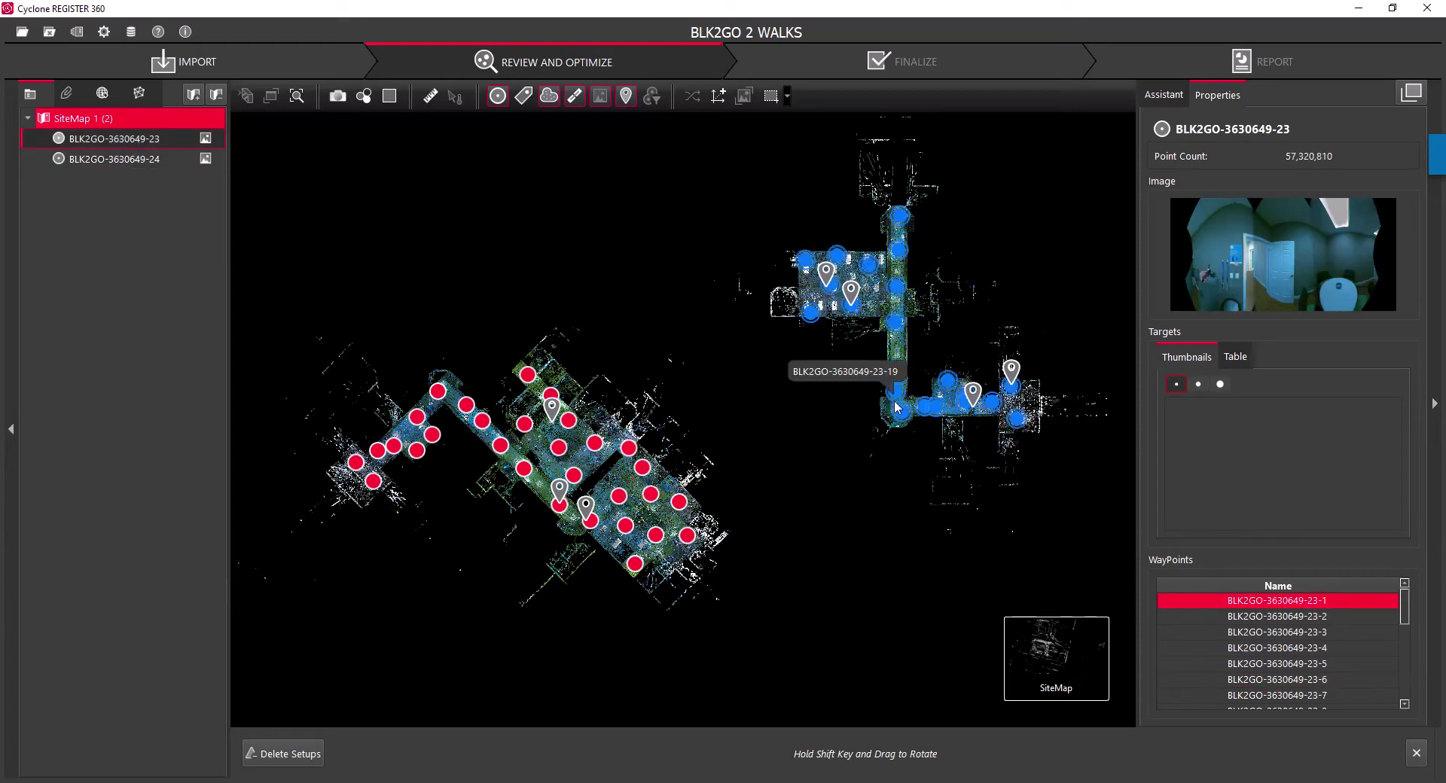
click(88, 121)
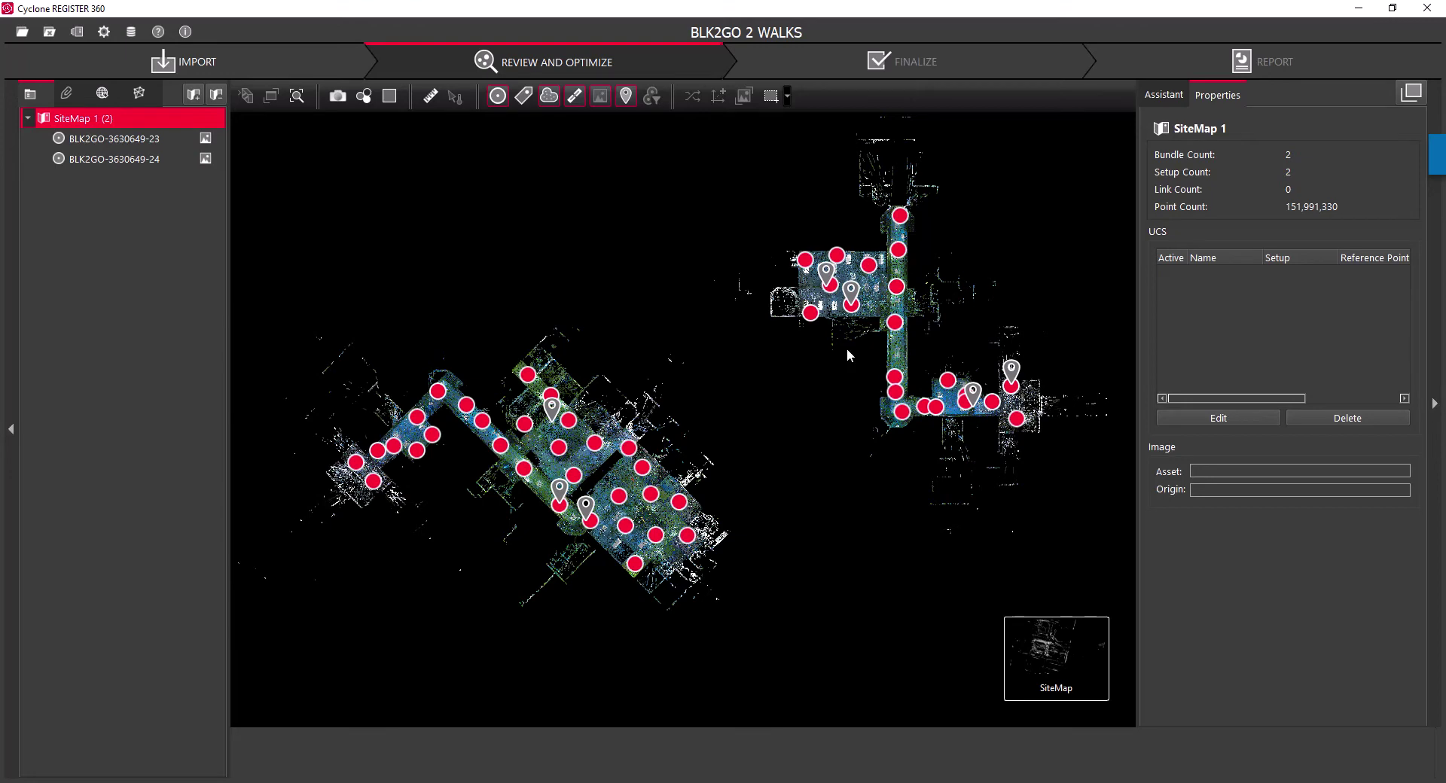
Step: Show setup 23's panorama at waypoint 23-13 on the right-hand walk
click(894, 322)
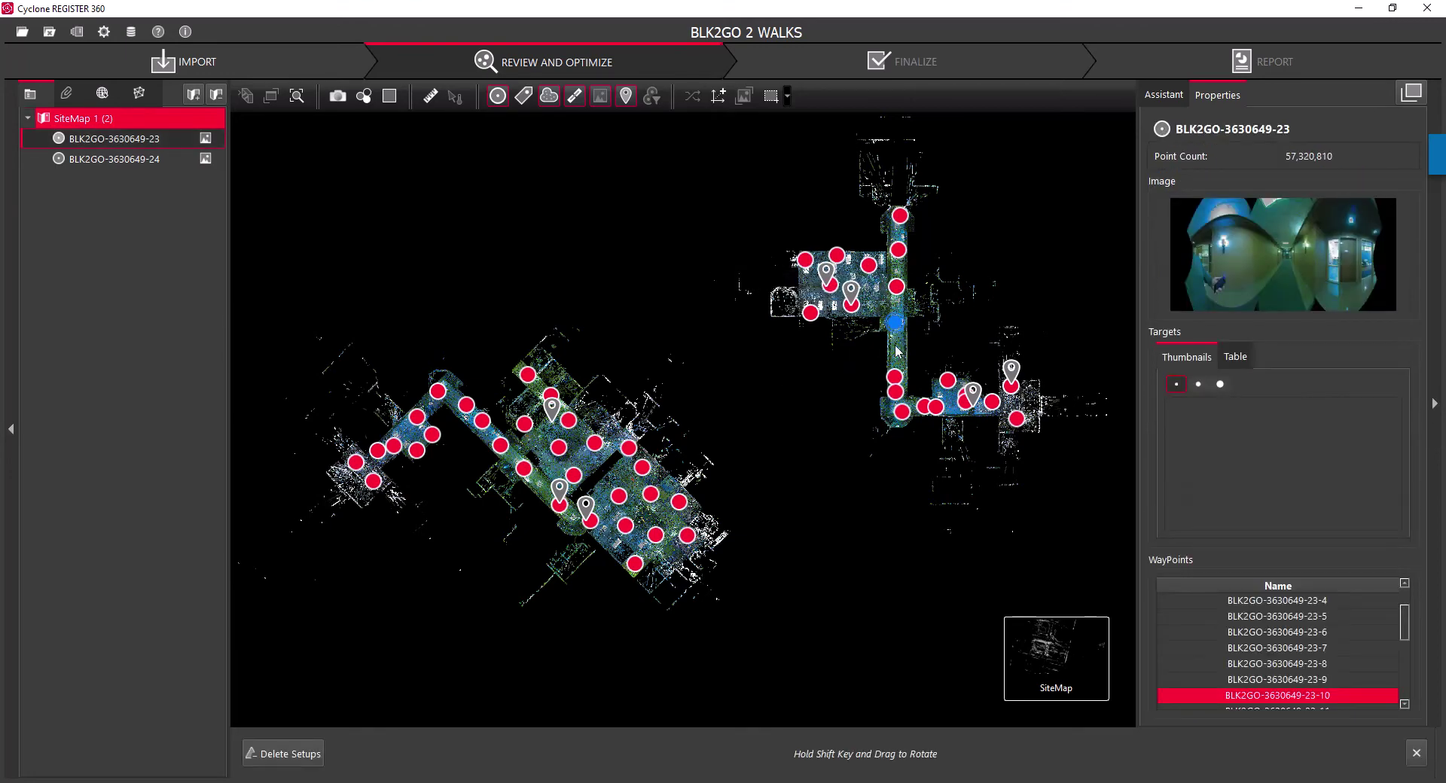
click(1015, 419)
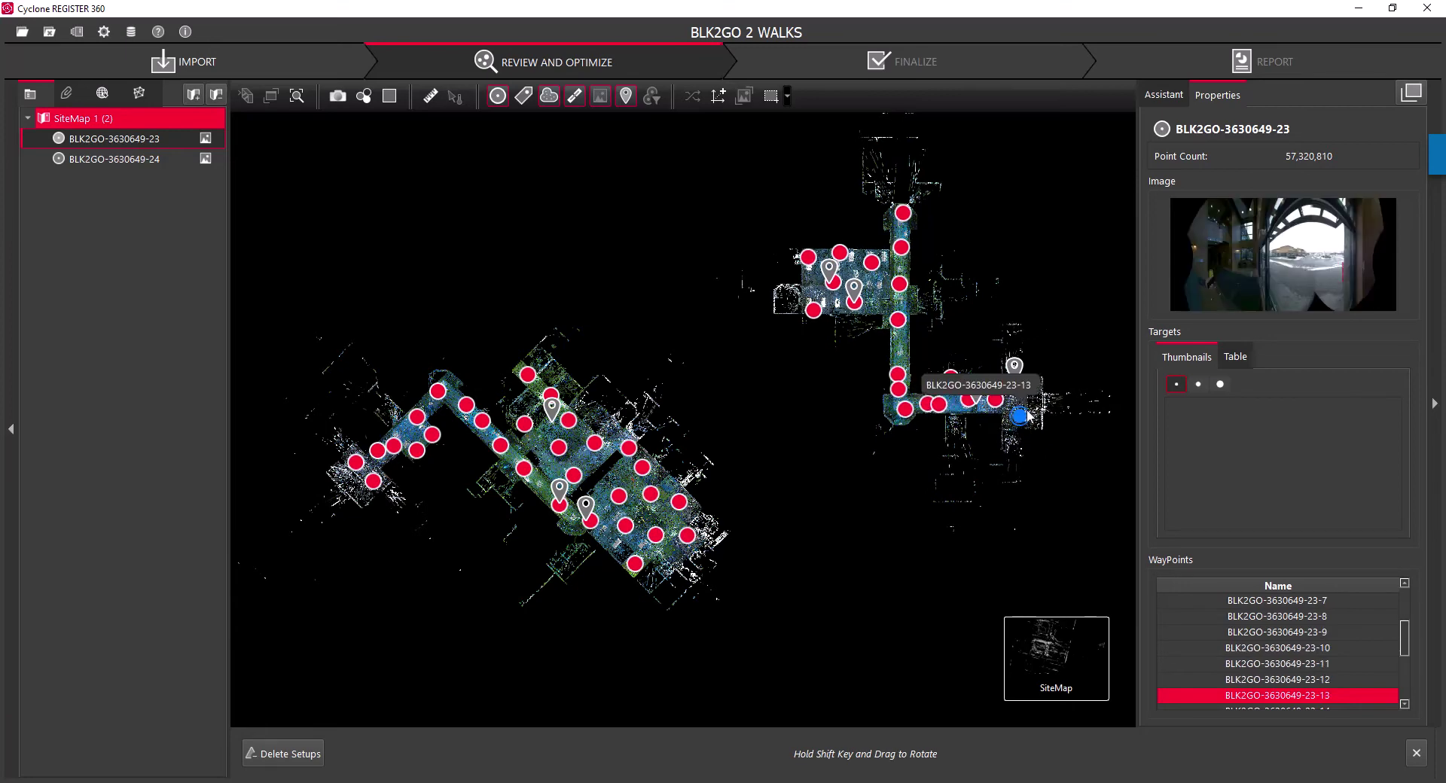
drag(1040, 405, 1008, 430)
Step: Turn the site map about 30 degrees and add a waypoint from the other walk to the selection
drag(804, 402, 681, 309)
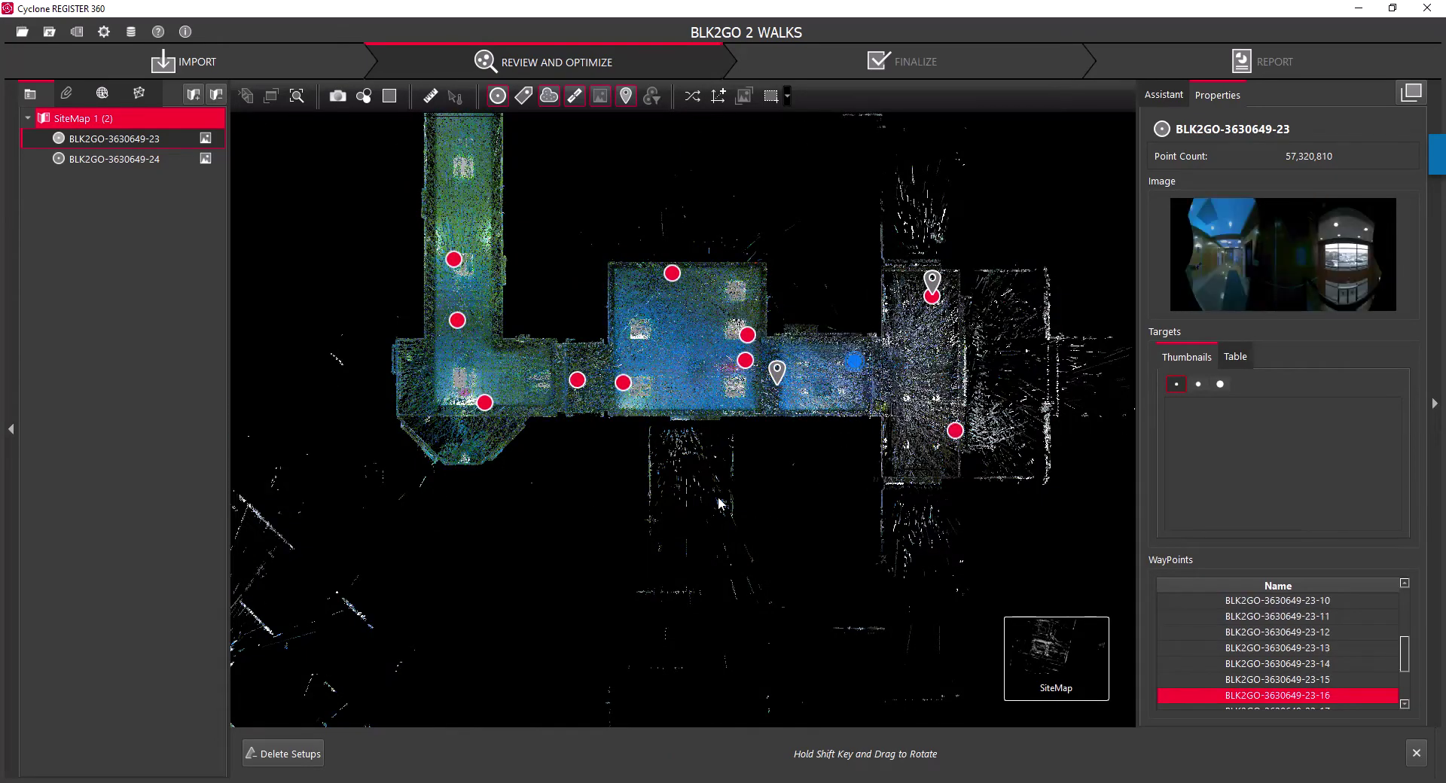
scroll(661, 469, down, 3)
shift+drag(638, 525, 813, 431)
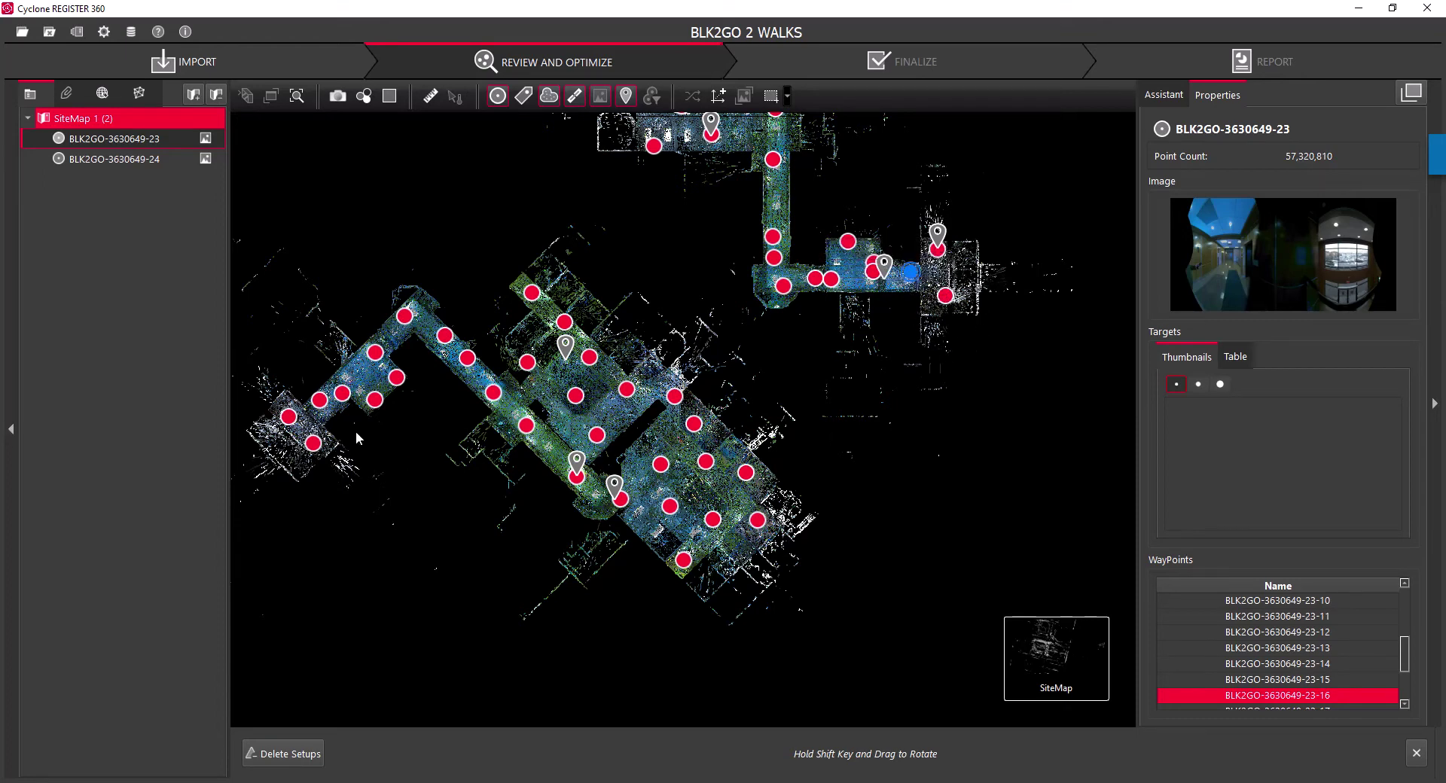
ctrl+click(319, 400)
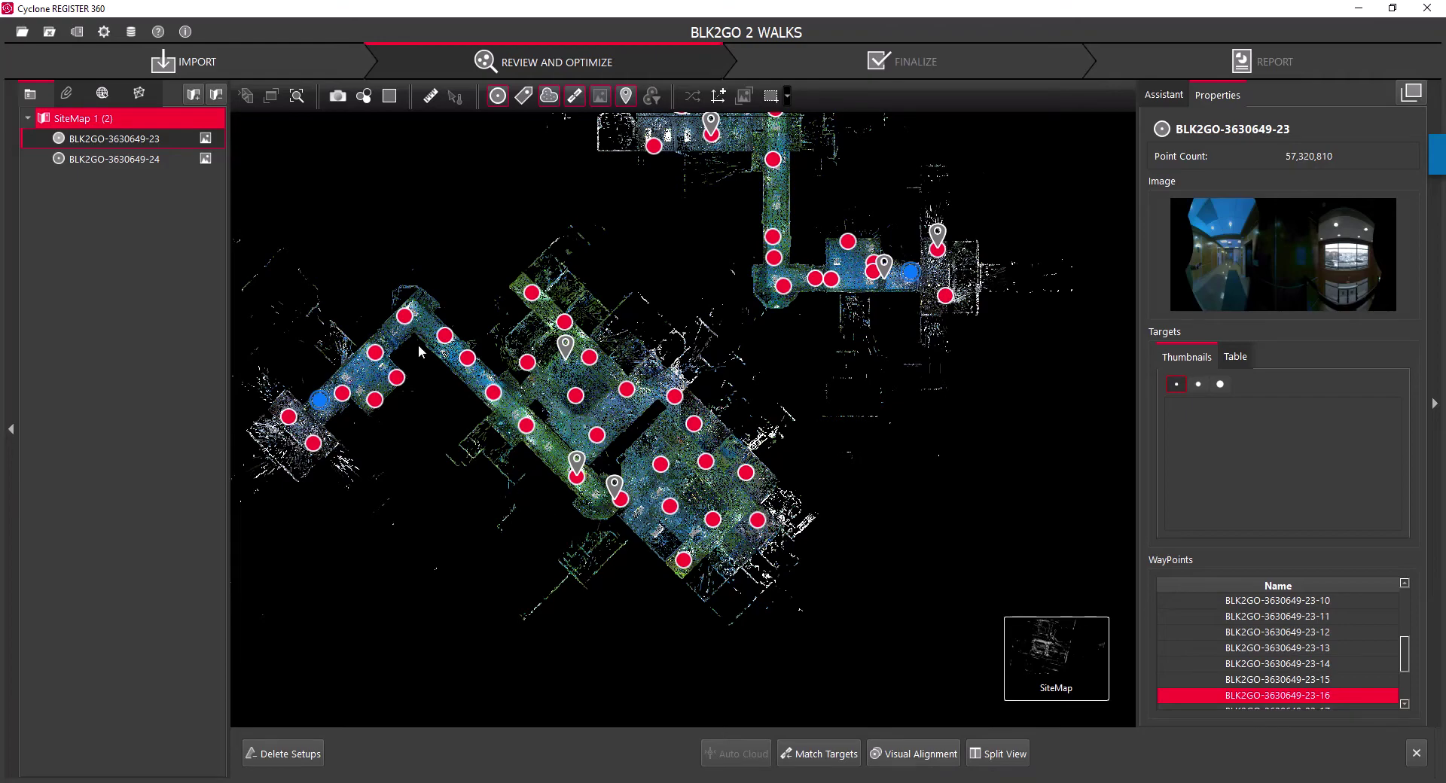
Step: Center both clouds in the alignment view and rotate the cyan cloud upright to match the orange one
scroll(753, 435, down, 5)
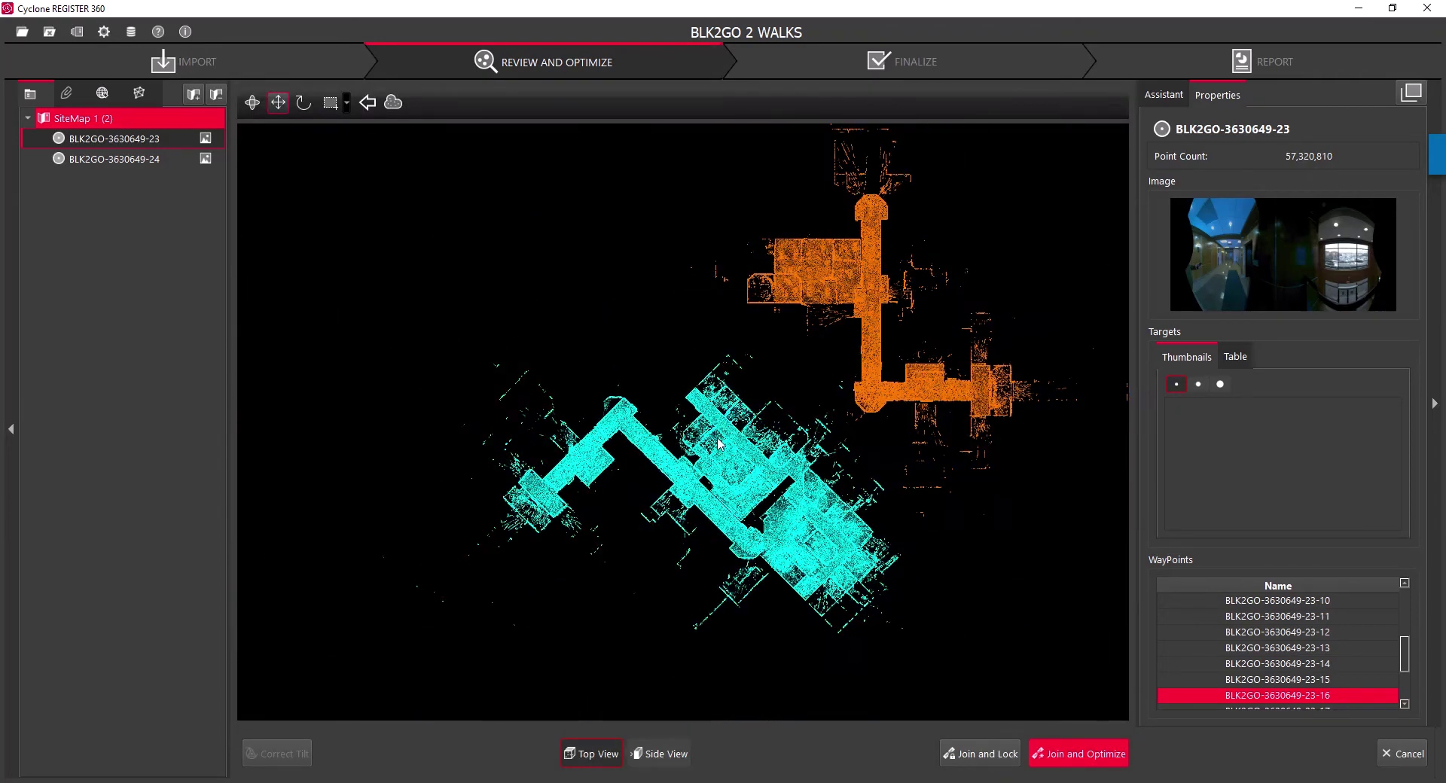
drag(957, 518, 845, 449)
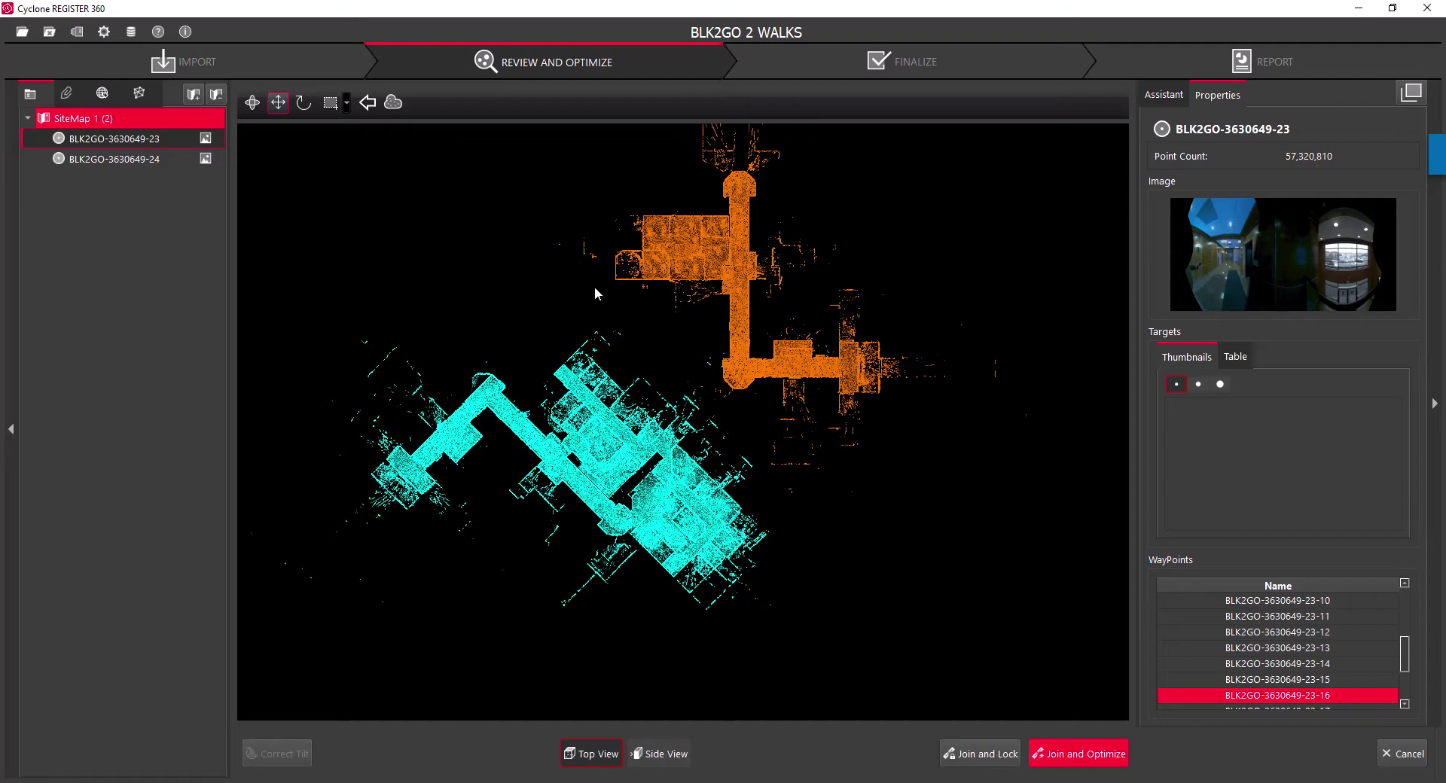
click(304, 102)
drag(612, 261, 884, 461)
middle_drag(883, 461, 522, 311)
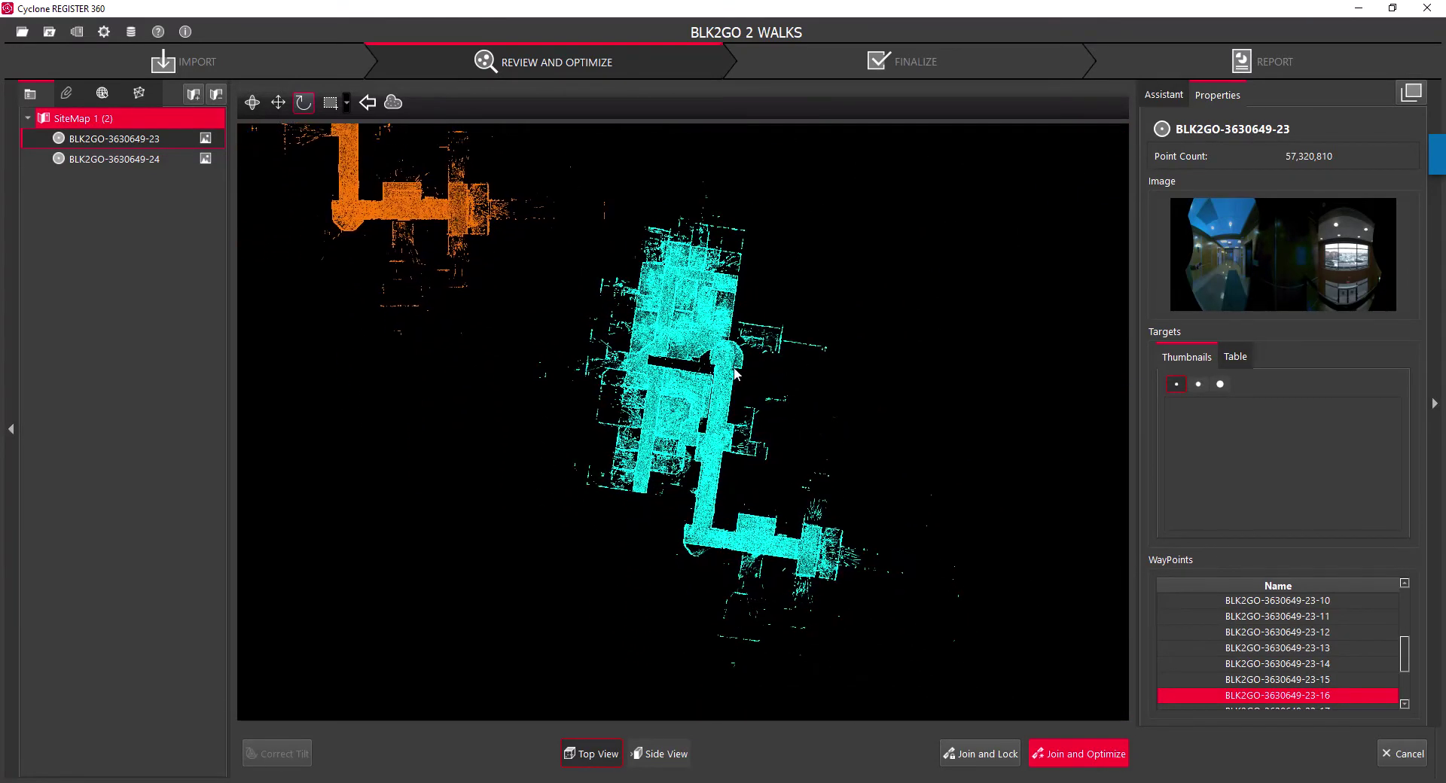
drag(736, 375, 758, 471)
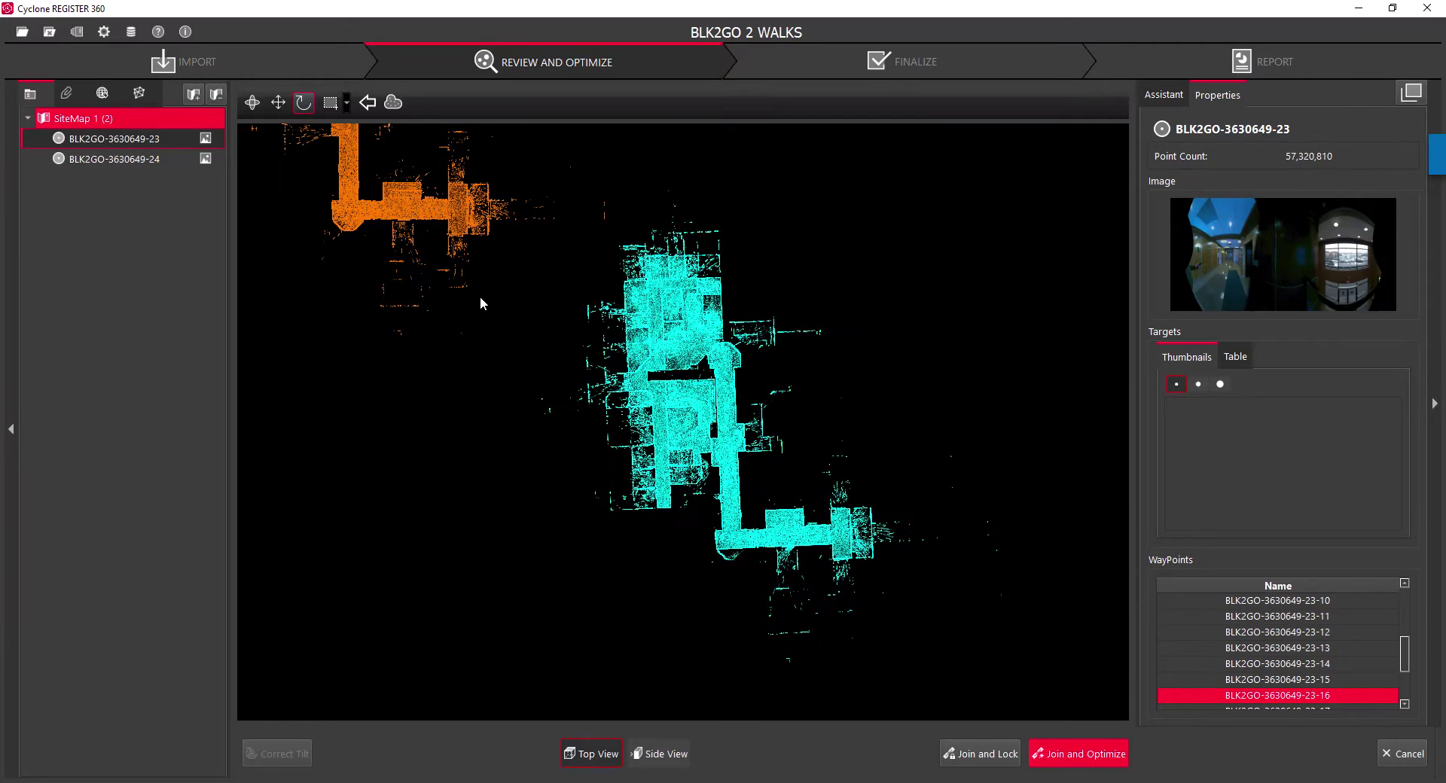
Step: Move the cyan cloud onto the orange cloud and bring the overlapping building wing into view
click(278, 102)
drag(667, 437, 313, 121)
middle_drag(304, 125, 667, 484)
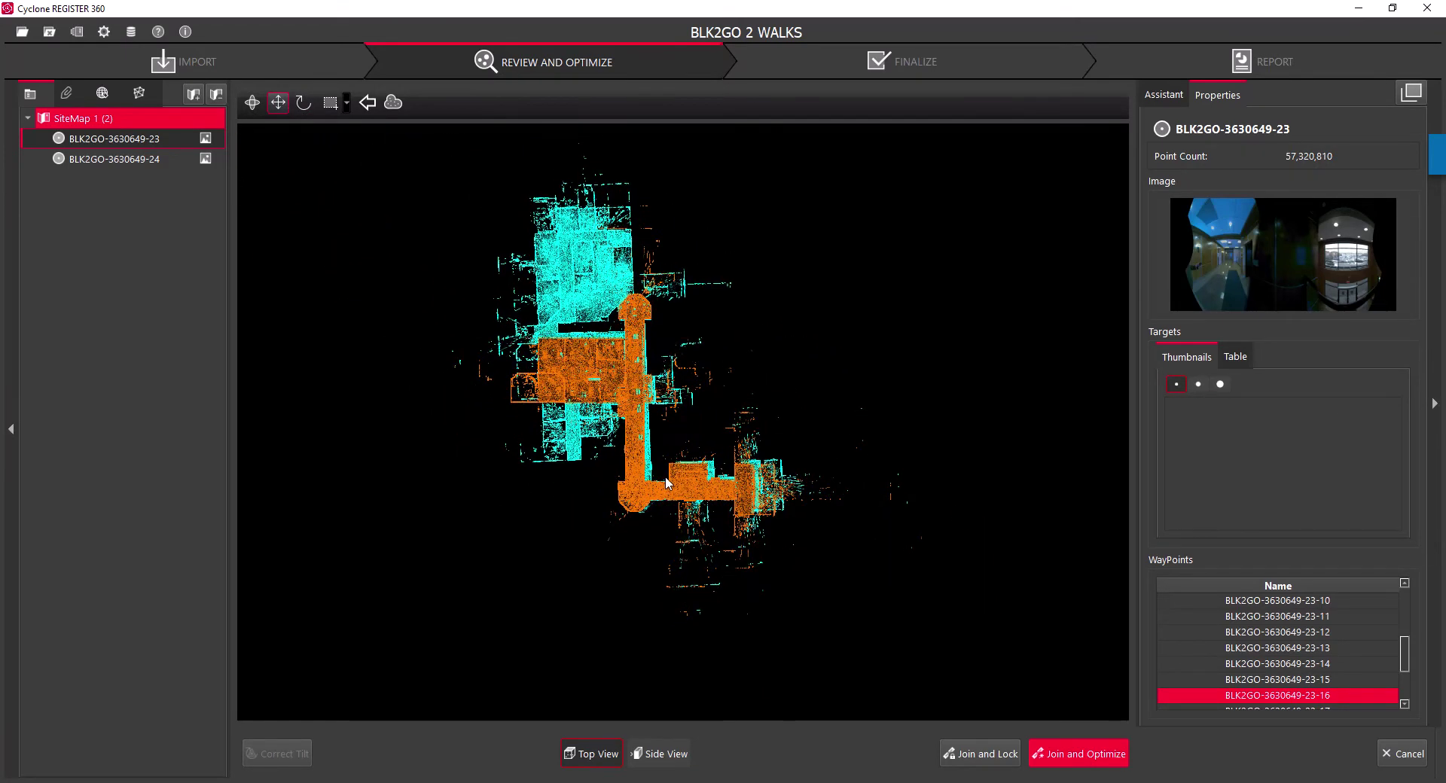
scroll(783, 457, up, 2)
scroll(674, 542, up, 3)
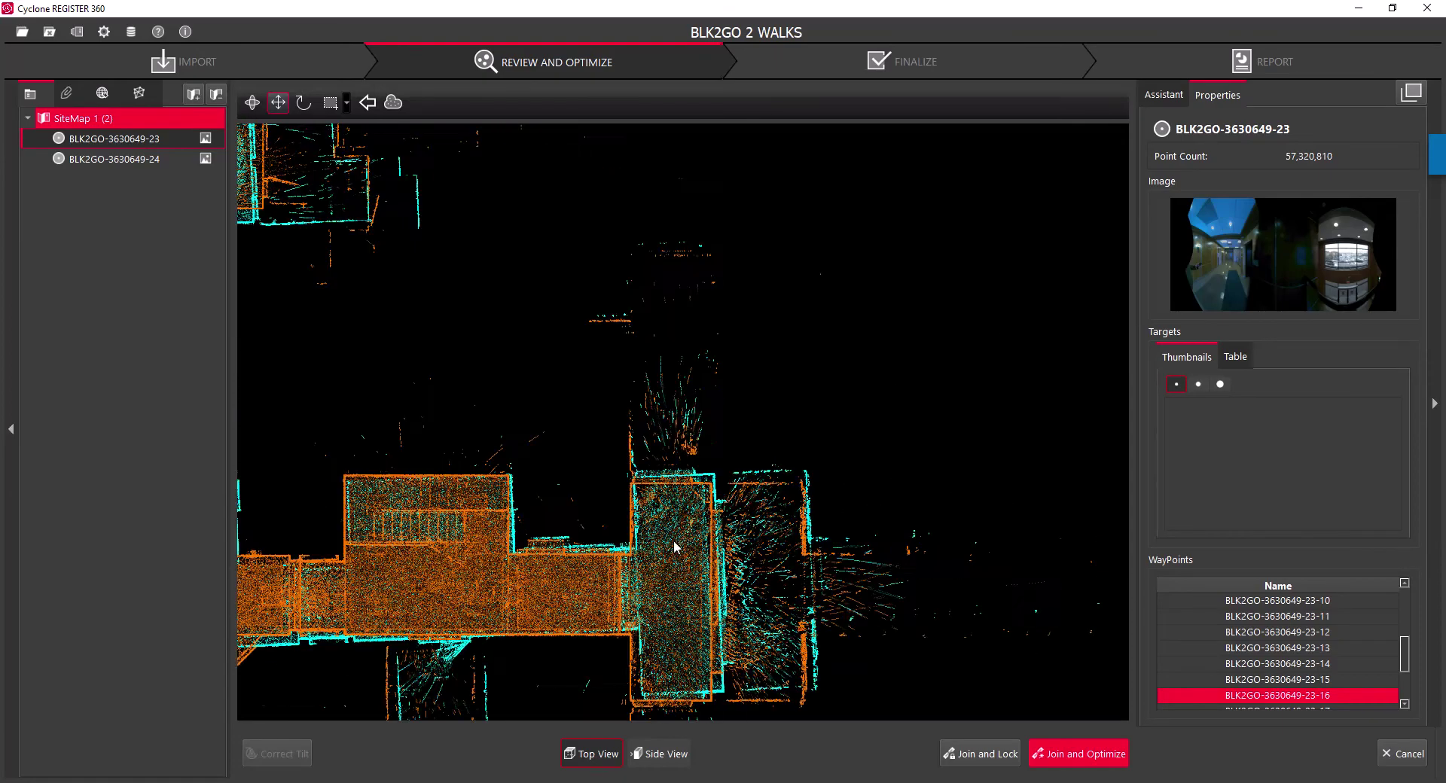
scroll(685, 516, down, 1)
middle_drag(623, 588, 738, 504)
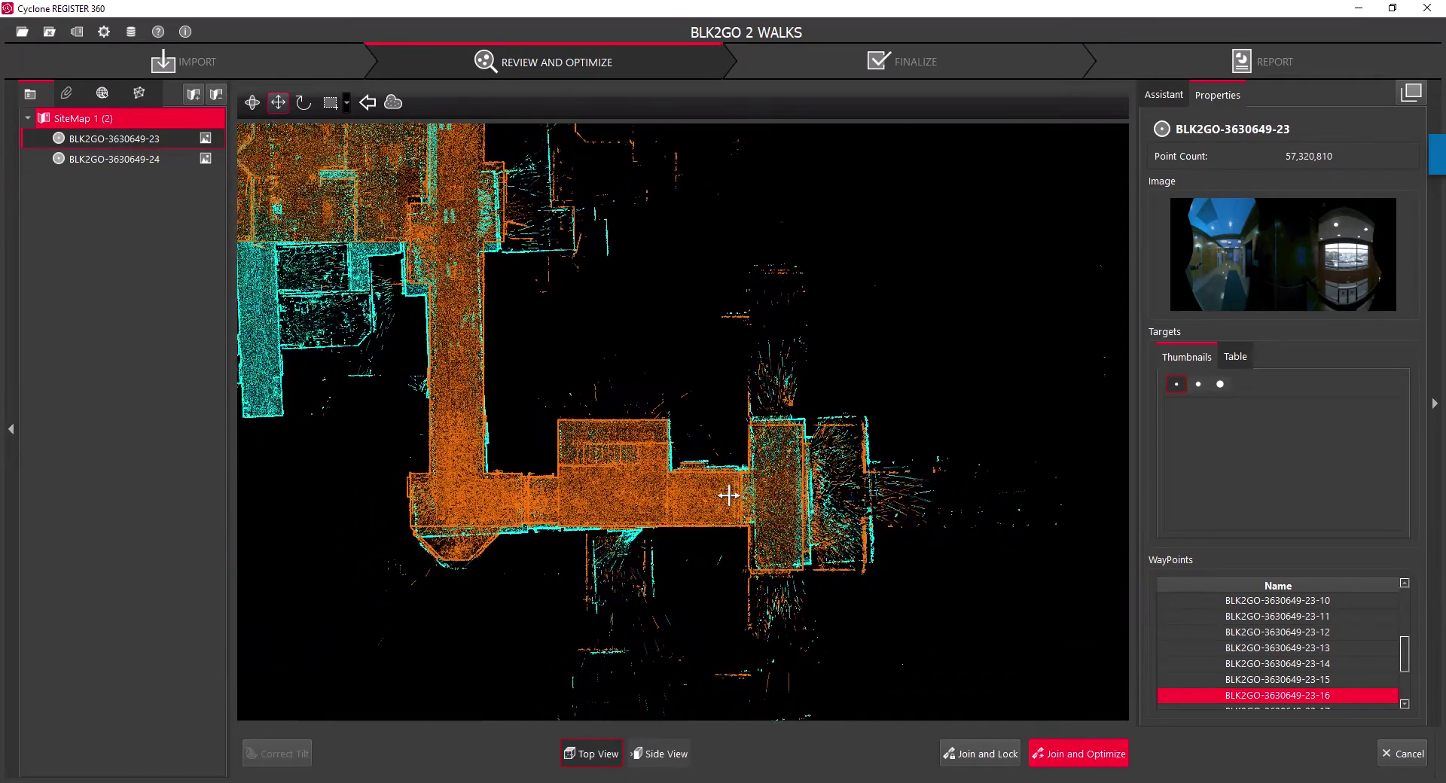
Step: Fine-tune the cyan cloud's rotation and nudge it so its walls line up with the orange walls
click(304, 107)
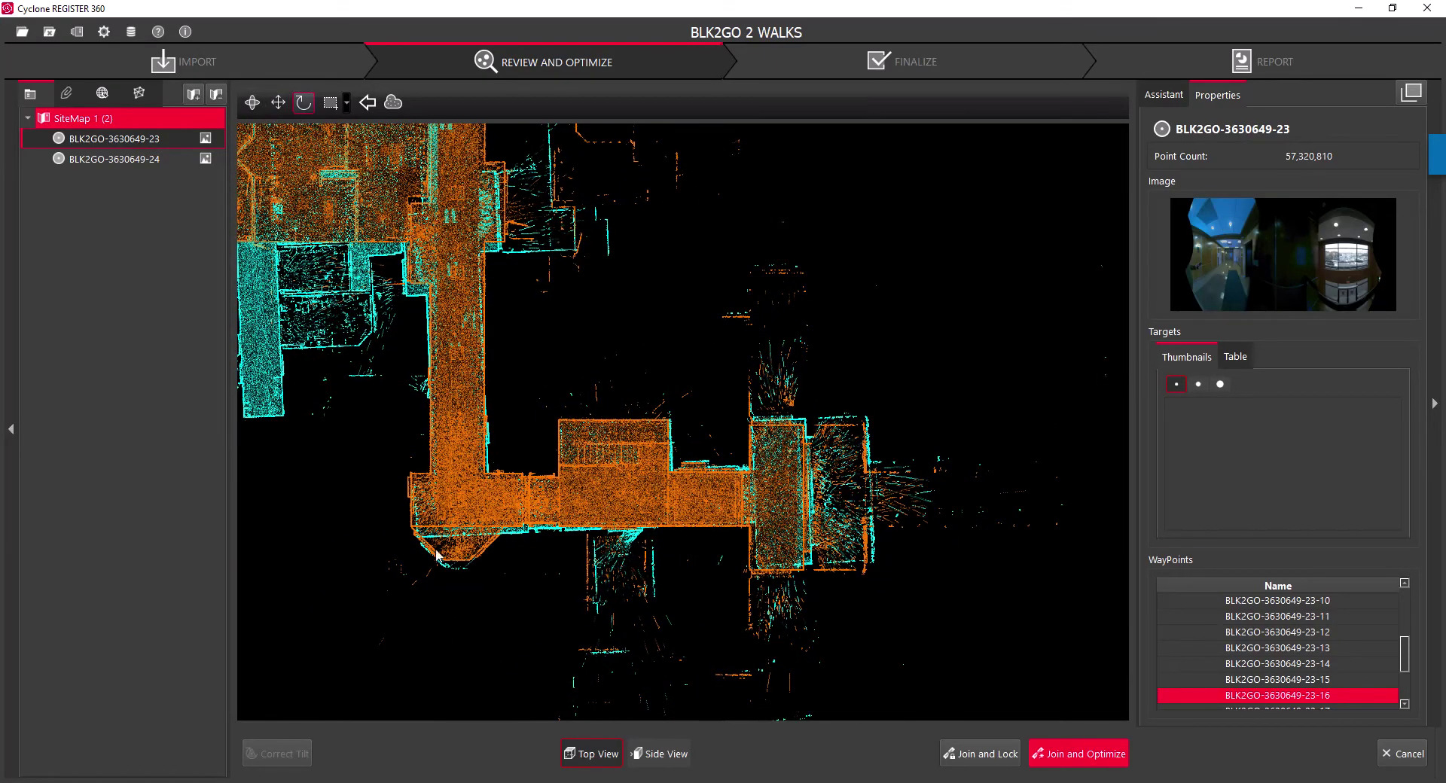
drag(419, 541, 870, 561)
click(277, 101)
drag(645, 488, 641, 485)
scroll(688, 450, up, 10)
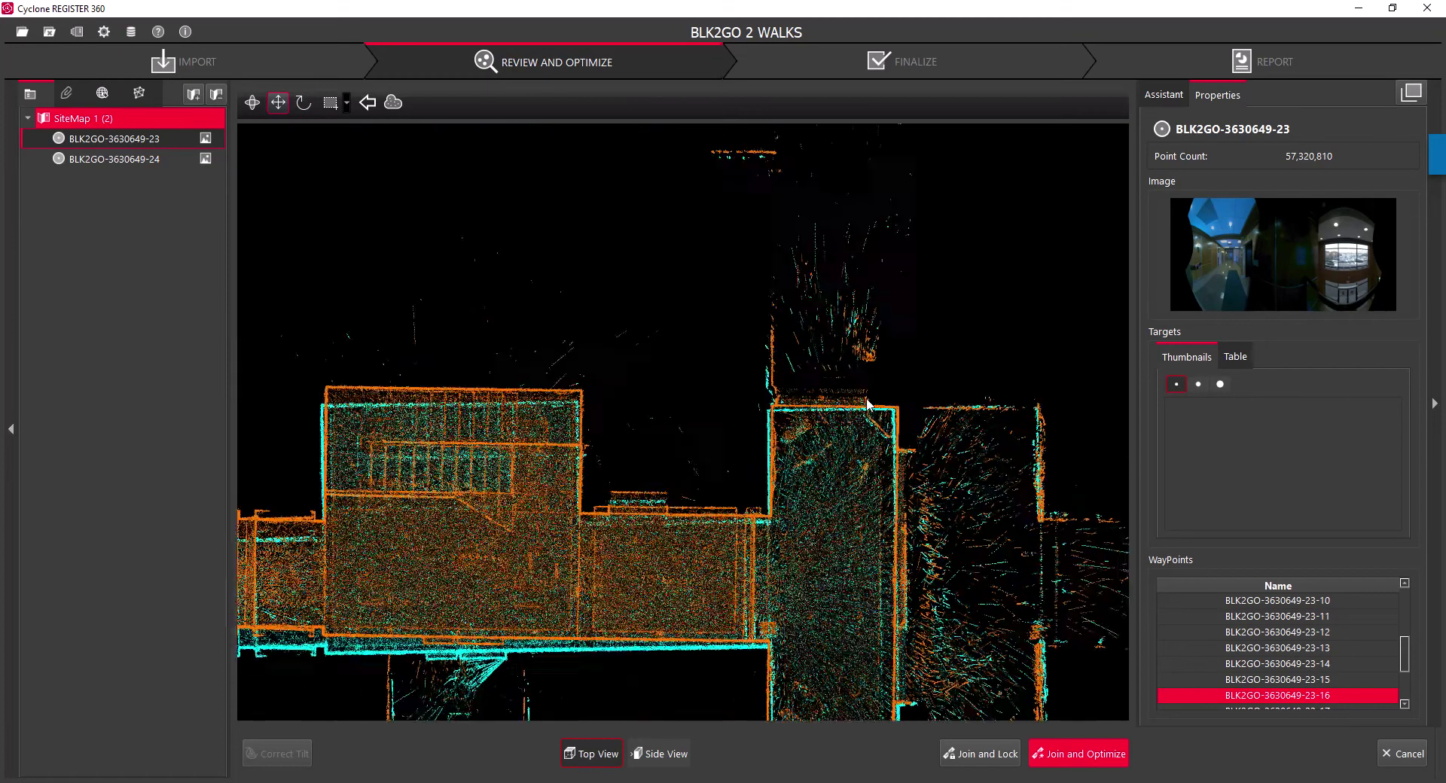
drag(891, 522, 914, 507)
scroll(882, 528, down, 8)
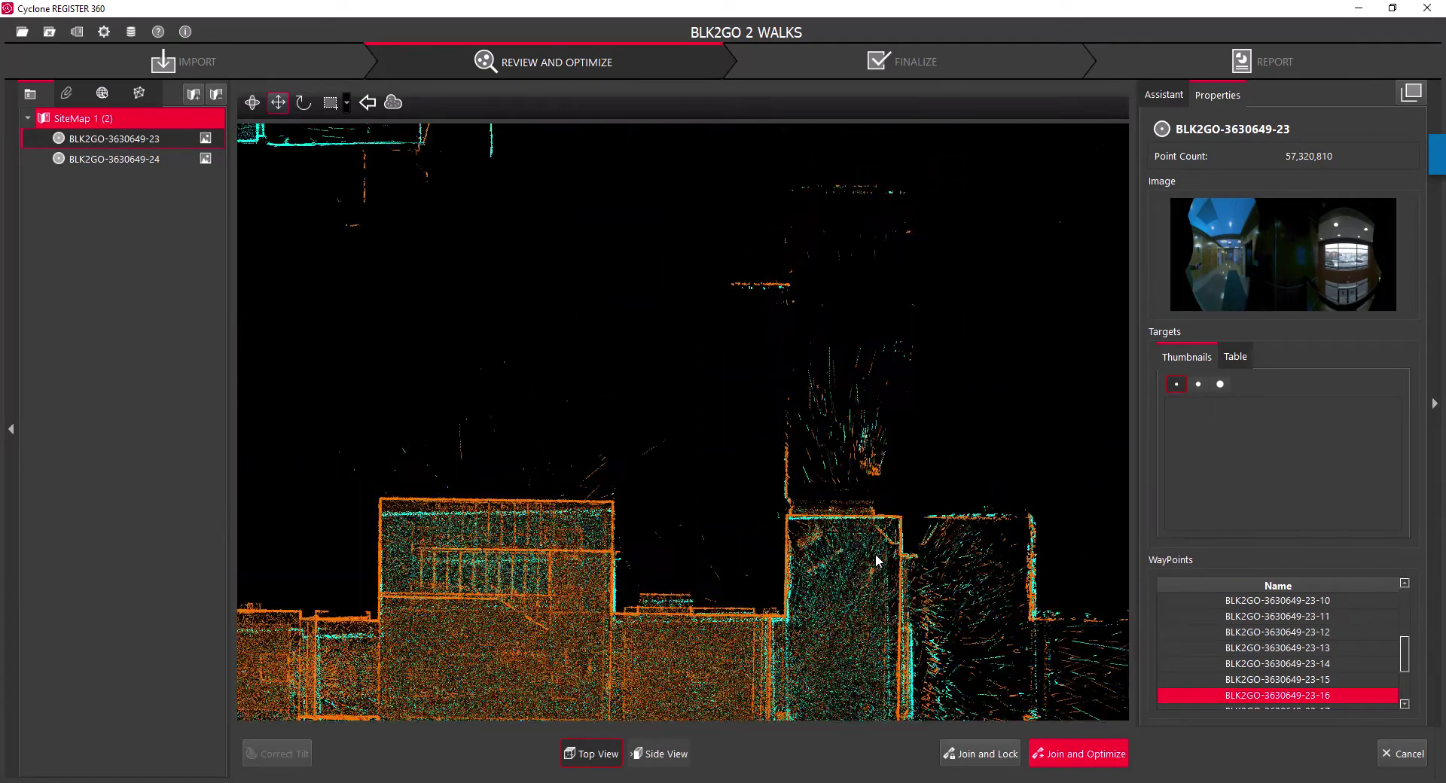
right_drag(711, 717, 747, 557)
Step: Rotate the cyan cloud again to match the orange walls and shift it slightly left
click(303, 102)
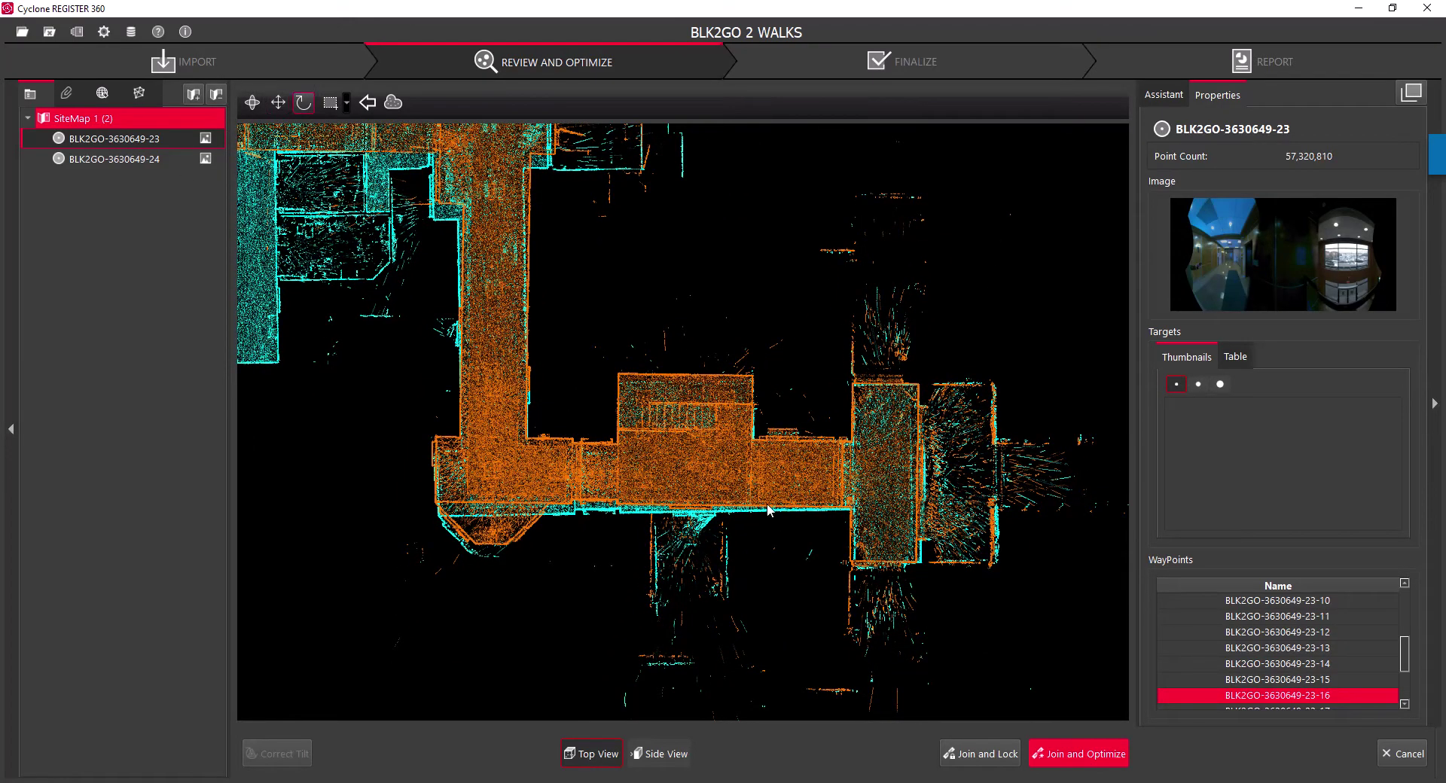
drag(848, 514, 683, 497)
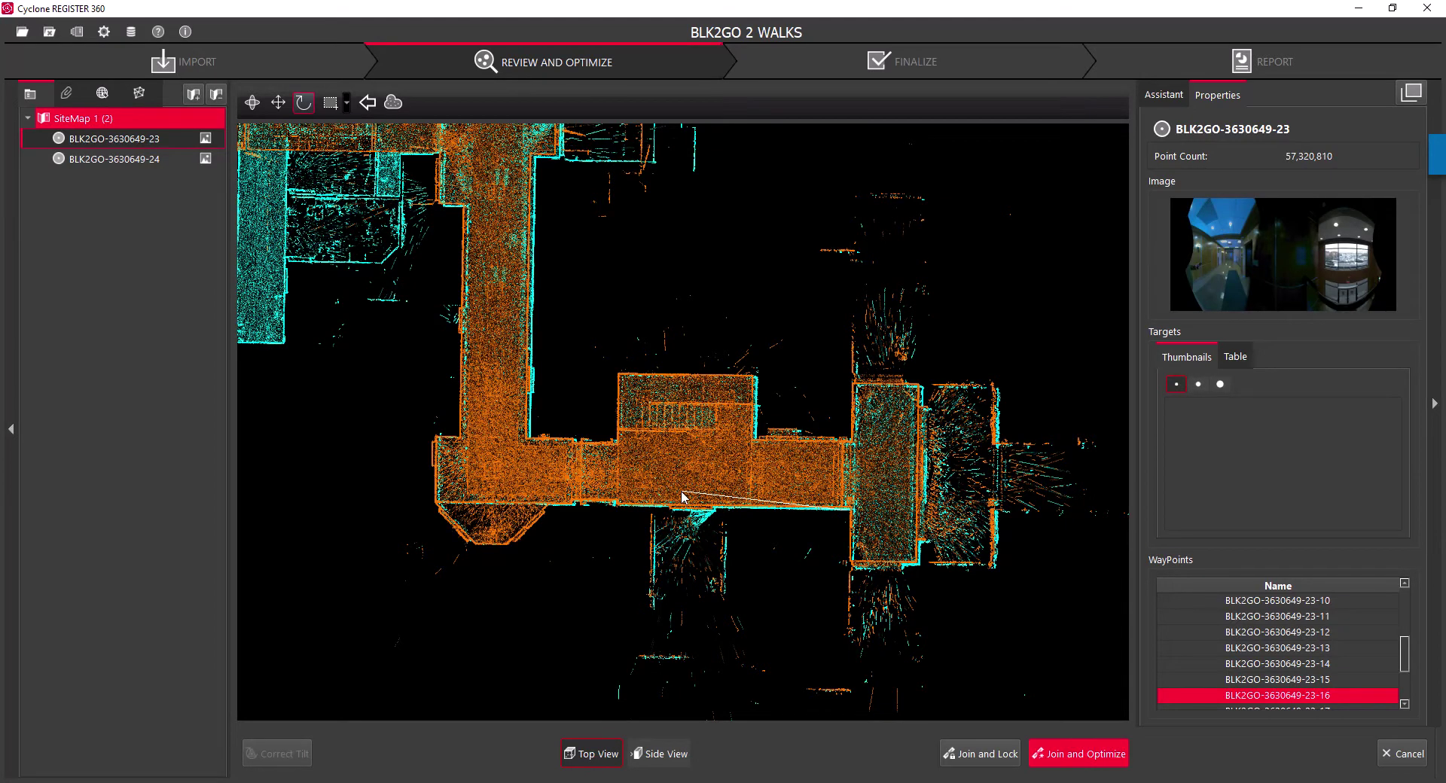
drag(683, 497, 683, 497)
click(278, 102)
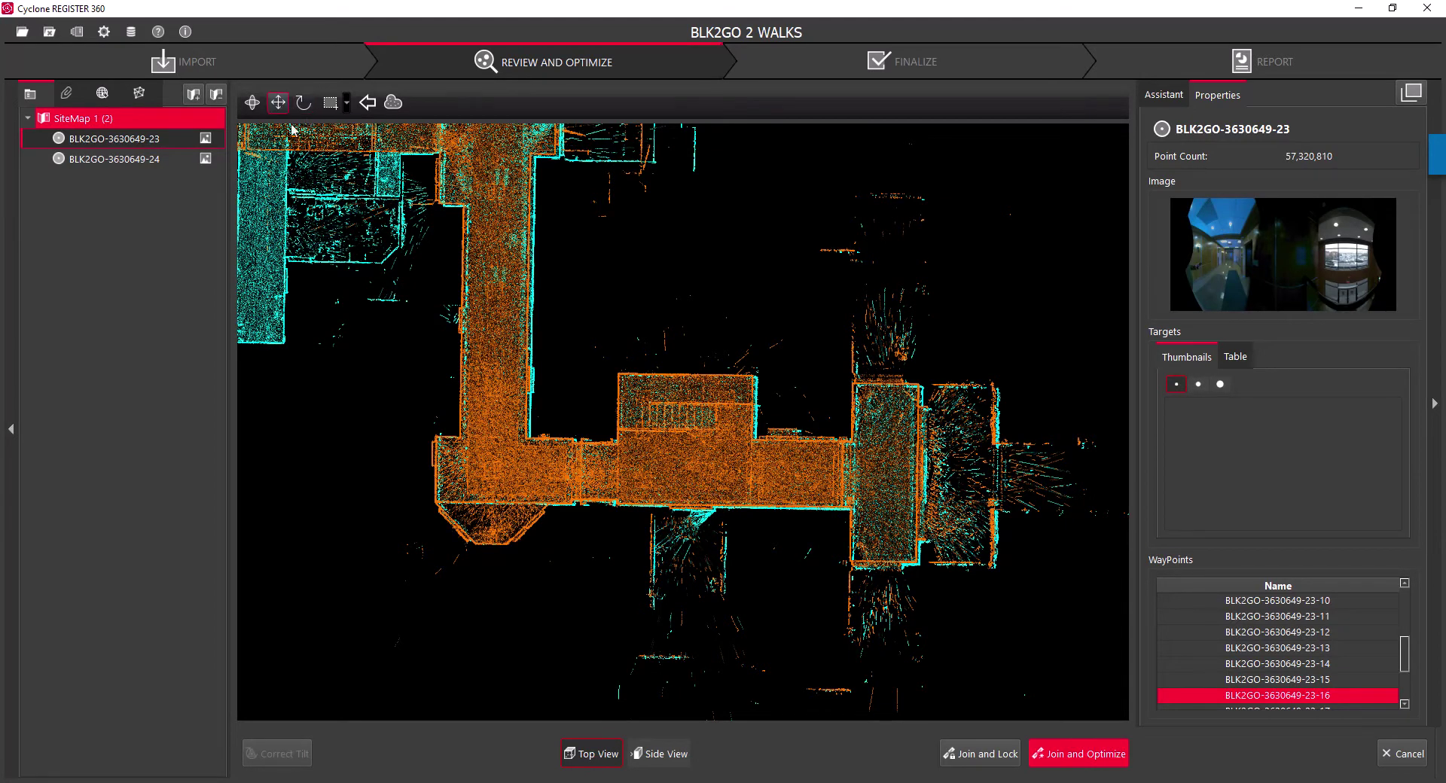
drag(982, 518, 957, 510)
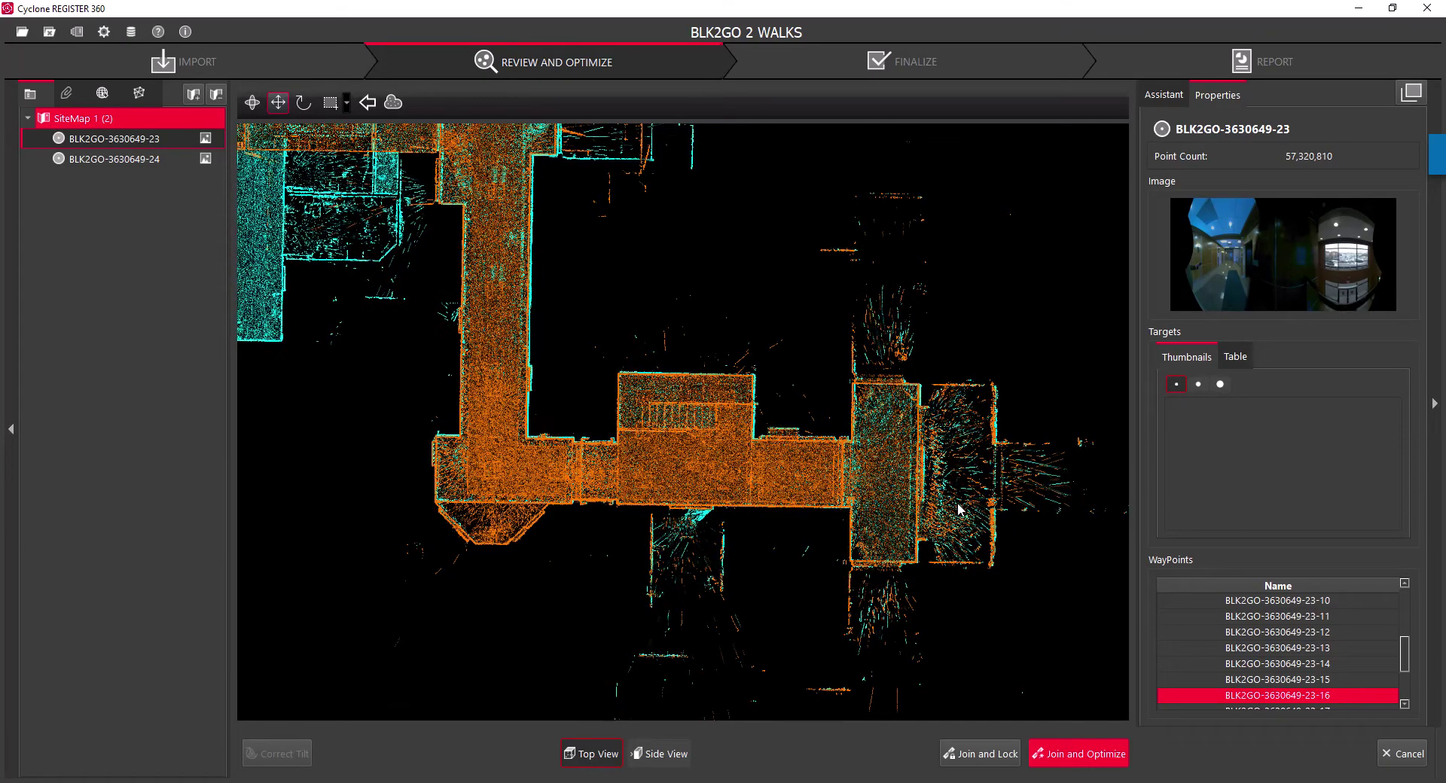
scroll(708, 370, up, 5)
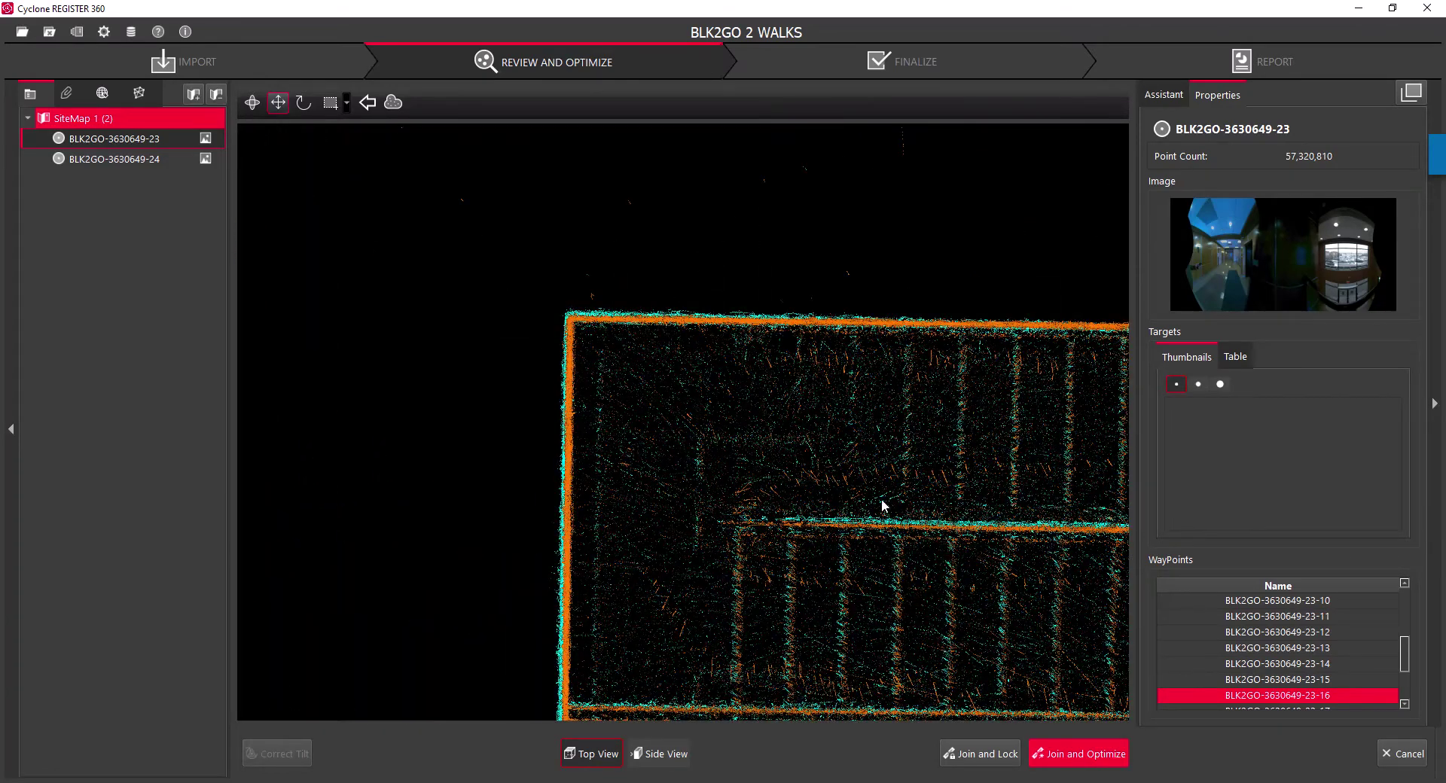
scroll(948, 534, down, 3)
drag(1049, 605, 775, 417)
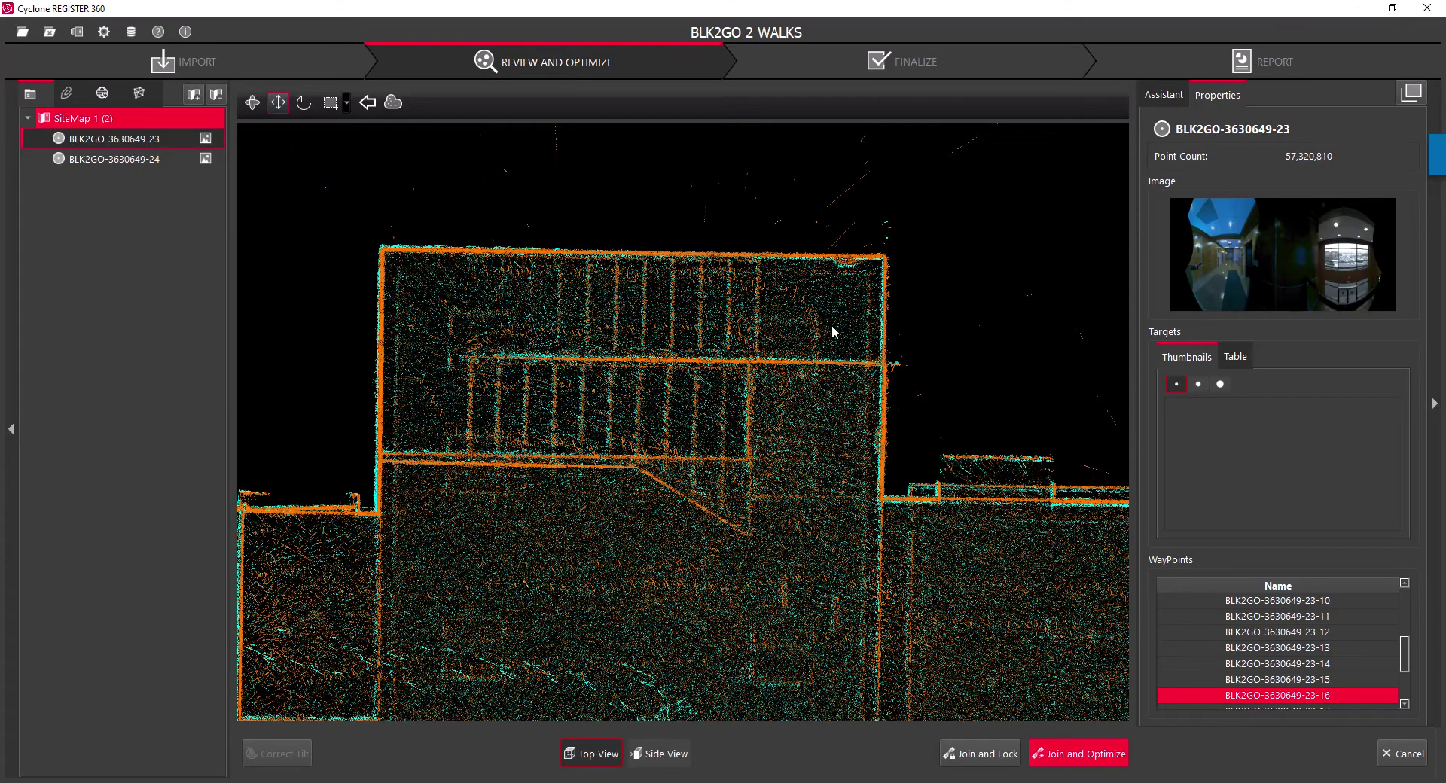
Step: Inspect the alignment around the stair and corridor rooms, then switch to the side view
scroll(884, 552, down, 3)
scroll(962, 558, up, 3)
drag(962, 558, 520, 448)
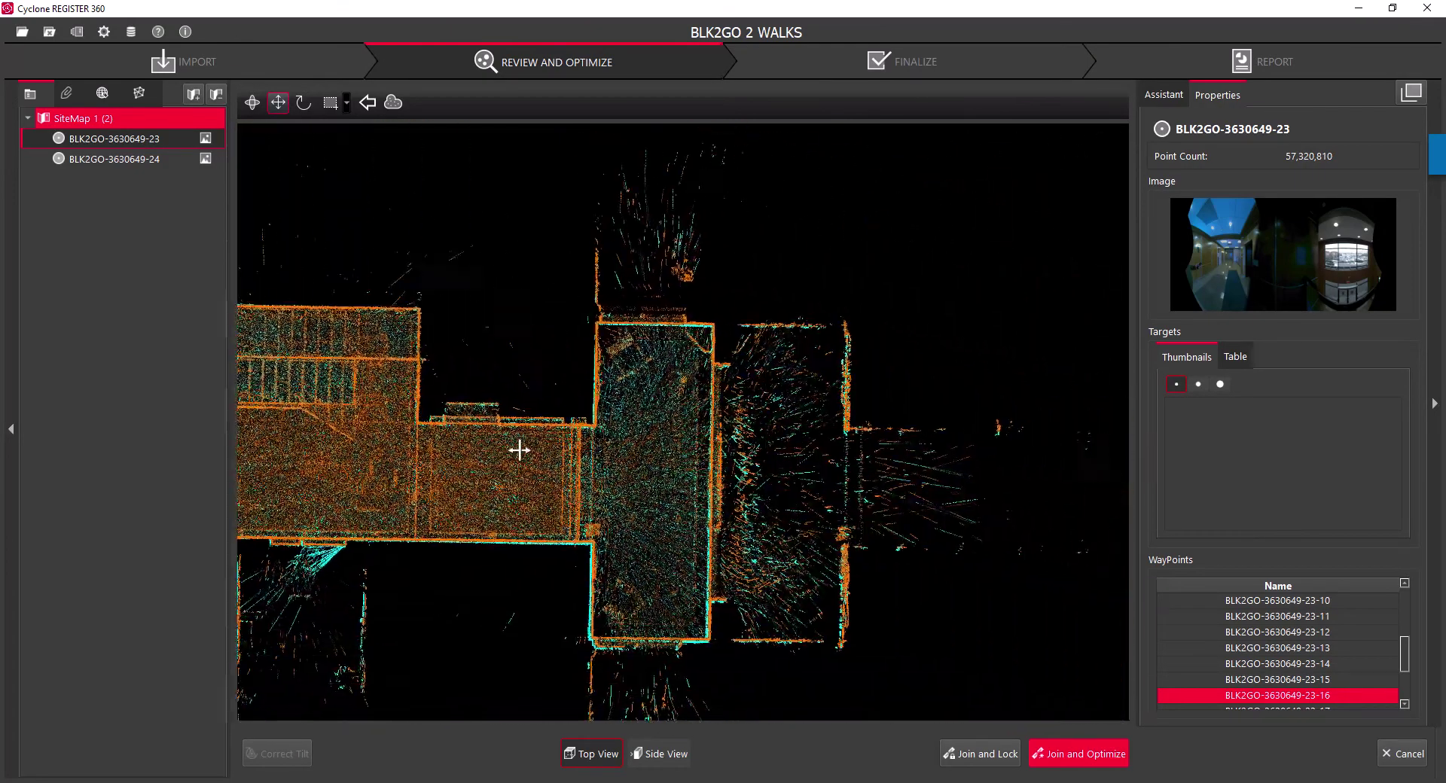
scroll(713, 399, up, 2)
scroll(713, 399, up, 2)
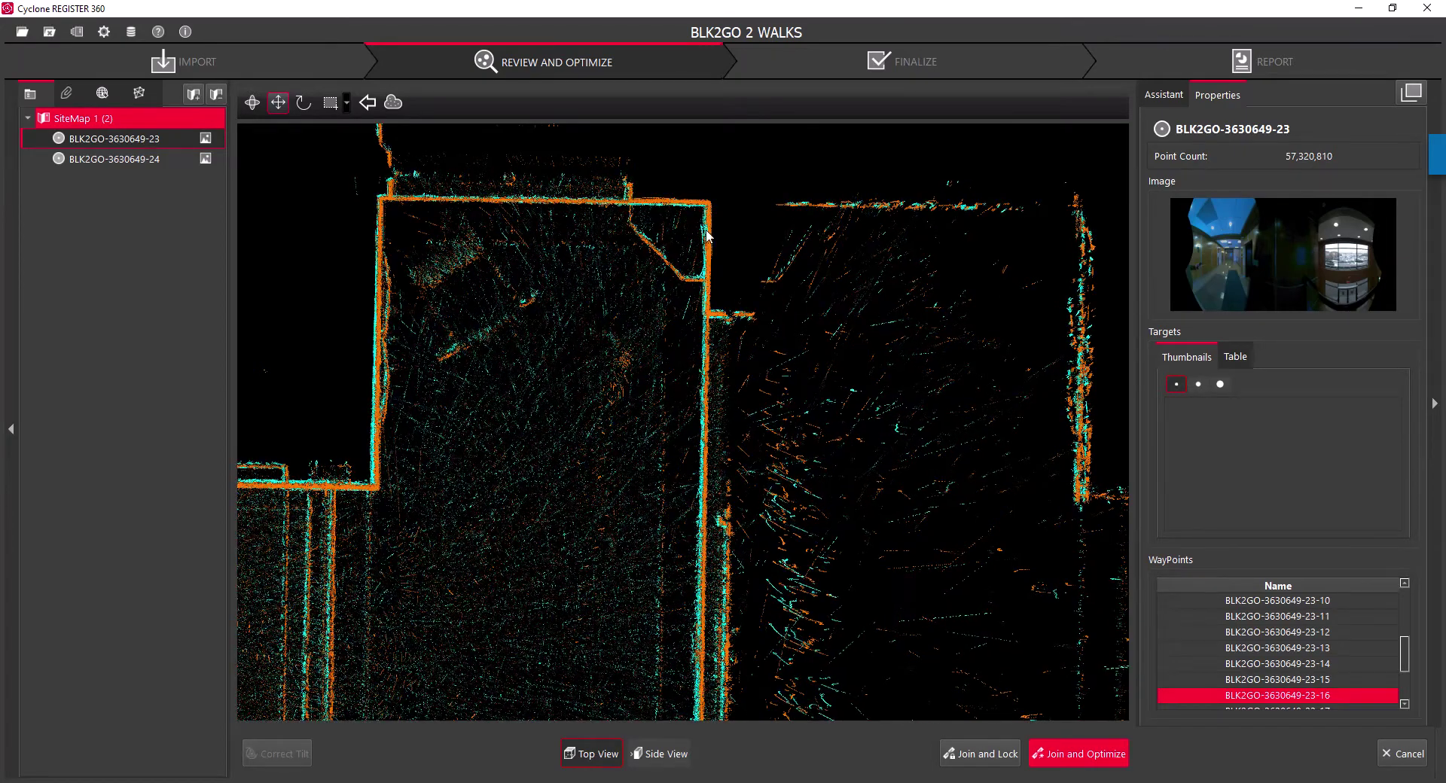
scroll(730, 462, down, 3)
scroll(734, 482, down, 2)
scroll(748, 566, up, 5)
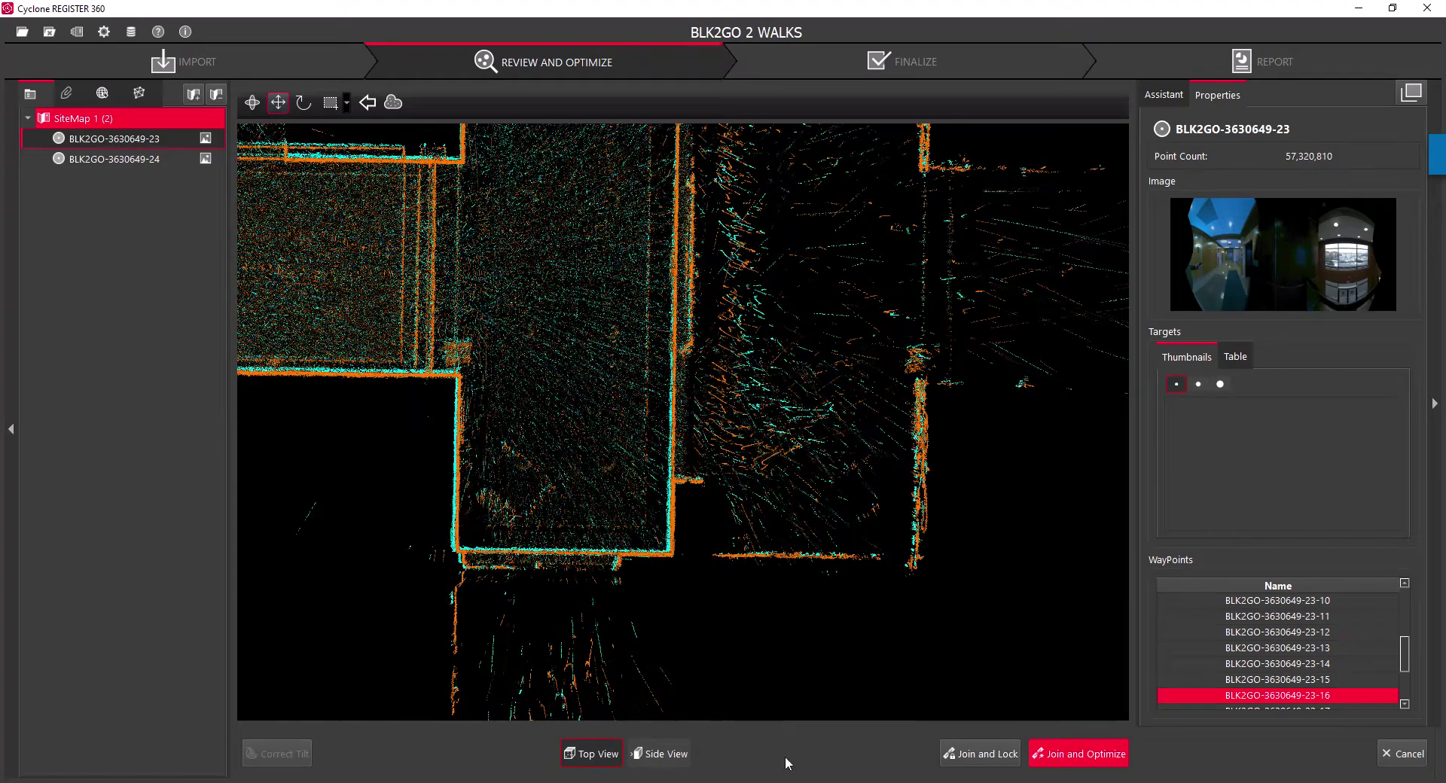
click(659, 754)
Step: Center the facade in side view and lower the cyan cloud so floors and ceilings coincide
scroll(599, 388, down, 5)
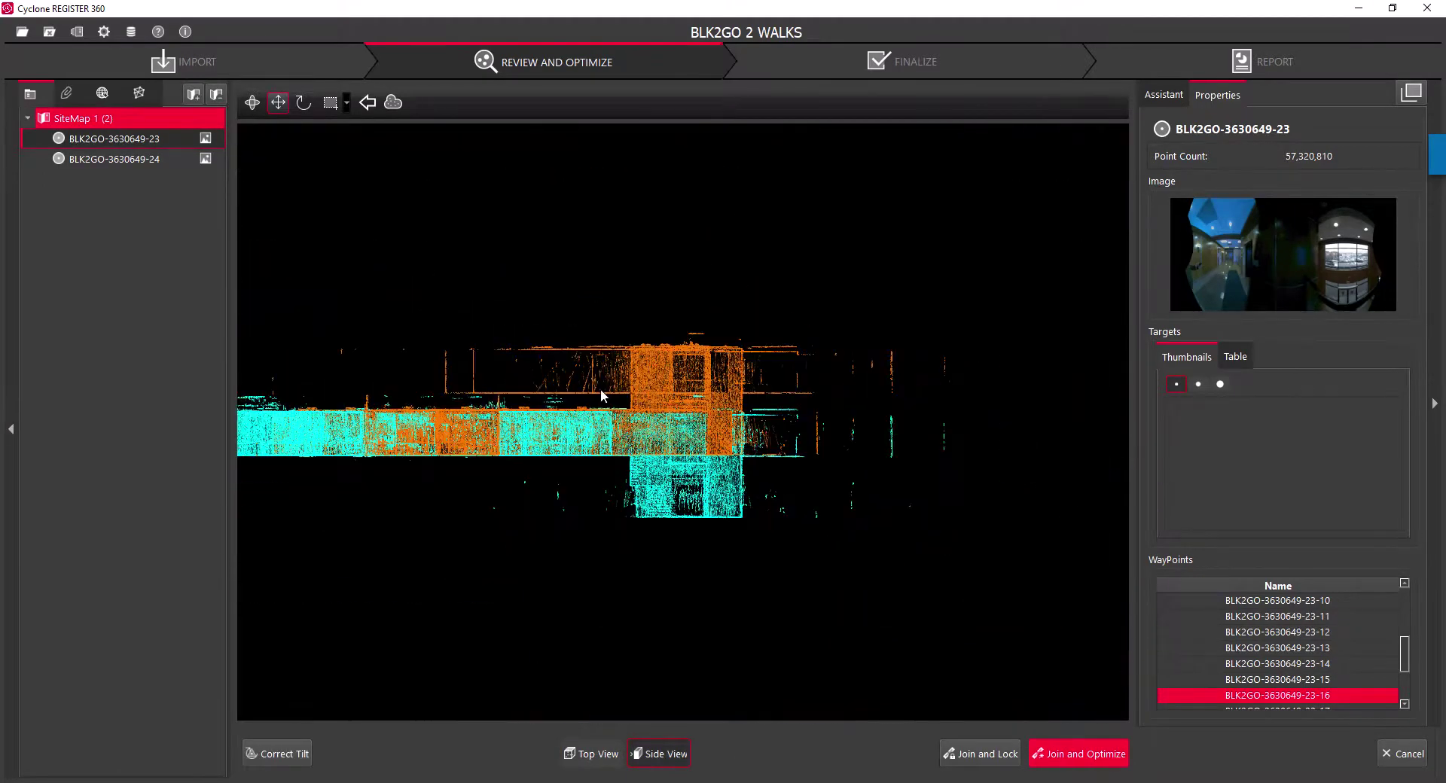
drag(534, 494, 791, 395)
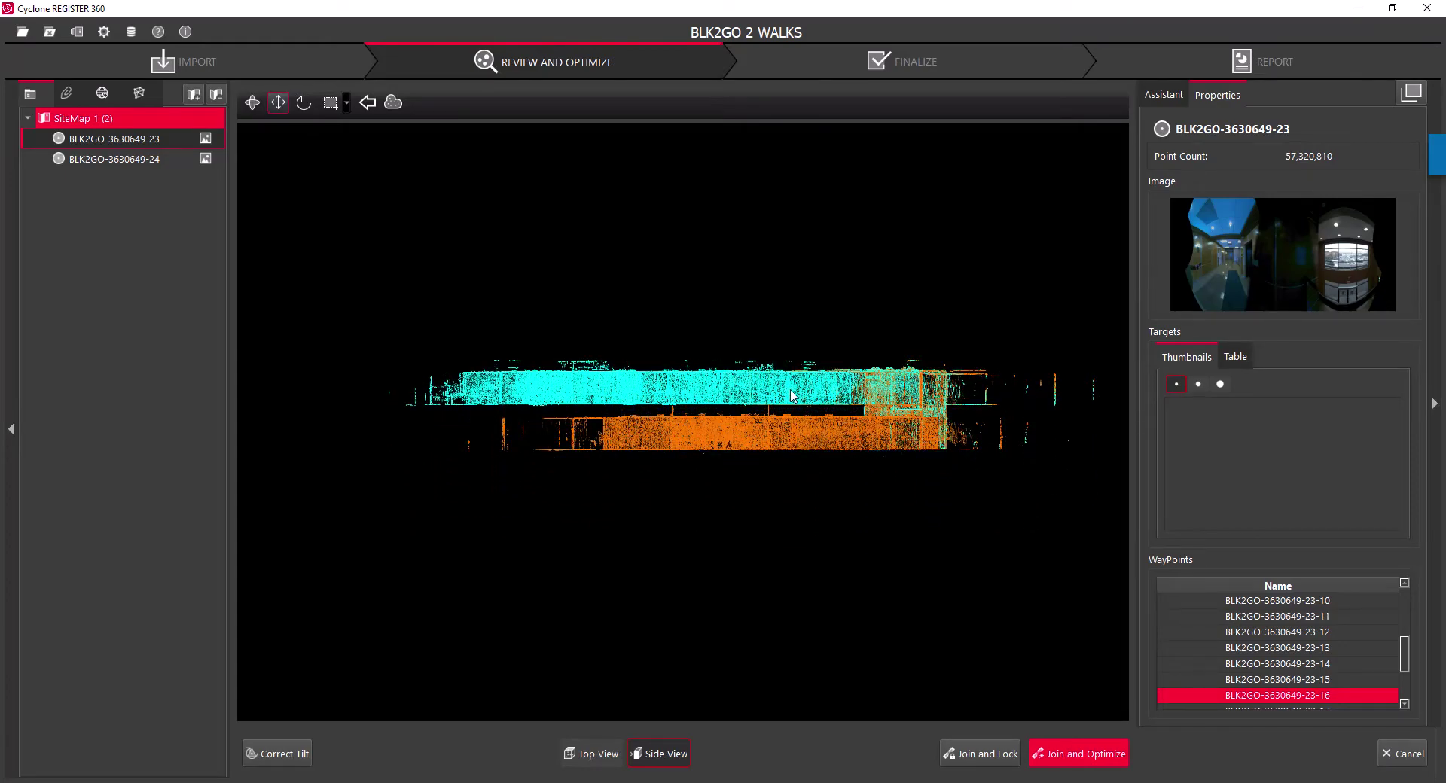
scroll(1004, 374, up, 6)
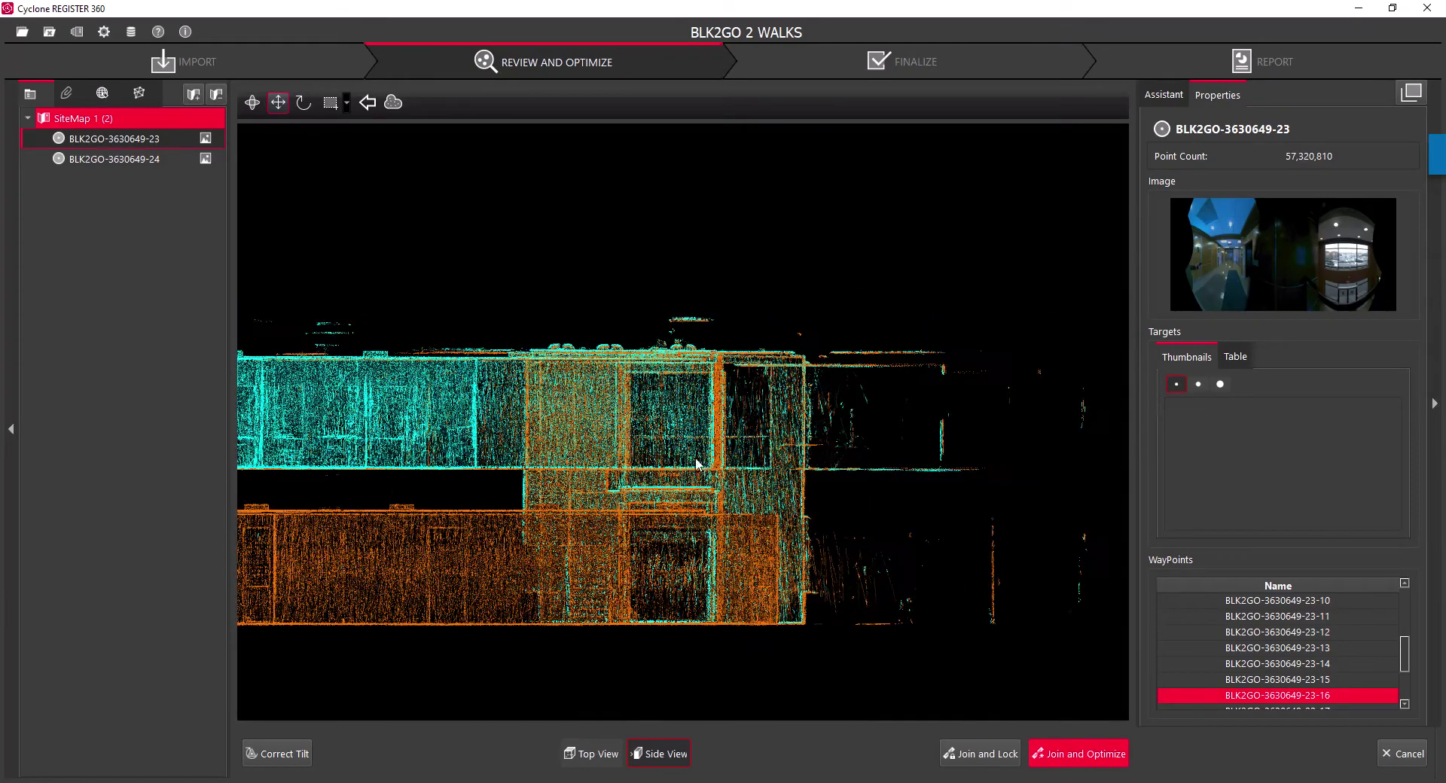
scroll(408, 509, down, 3)
right_drag(403, 510, 847, 449)
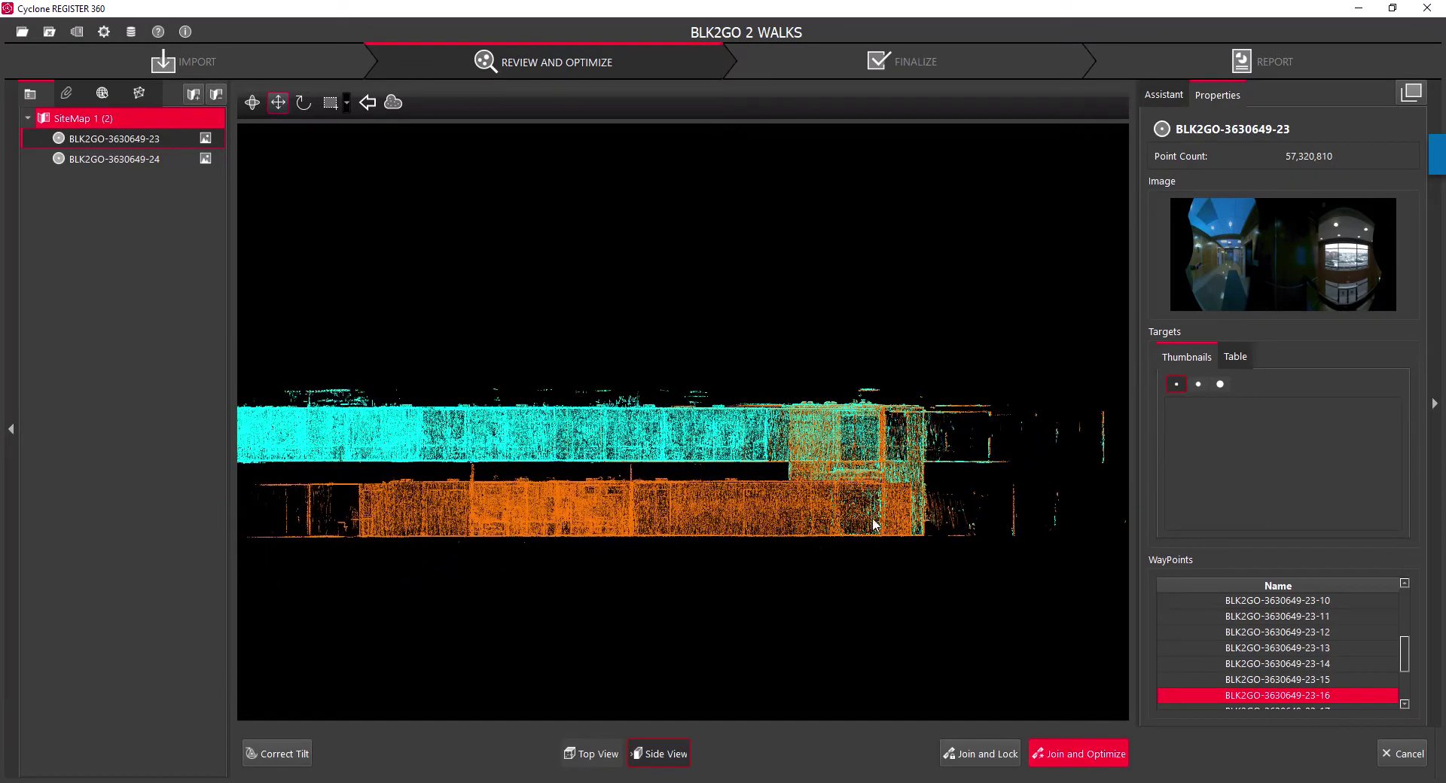
right_drag(612, 475, 729, 449)
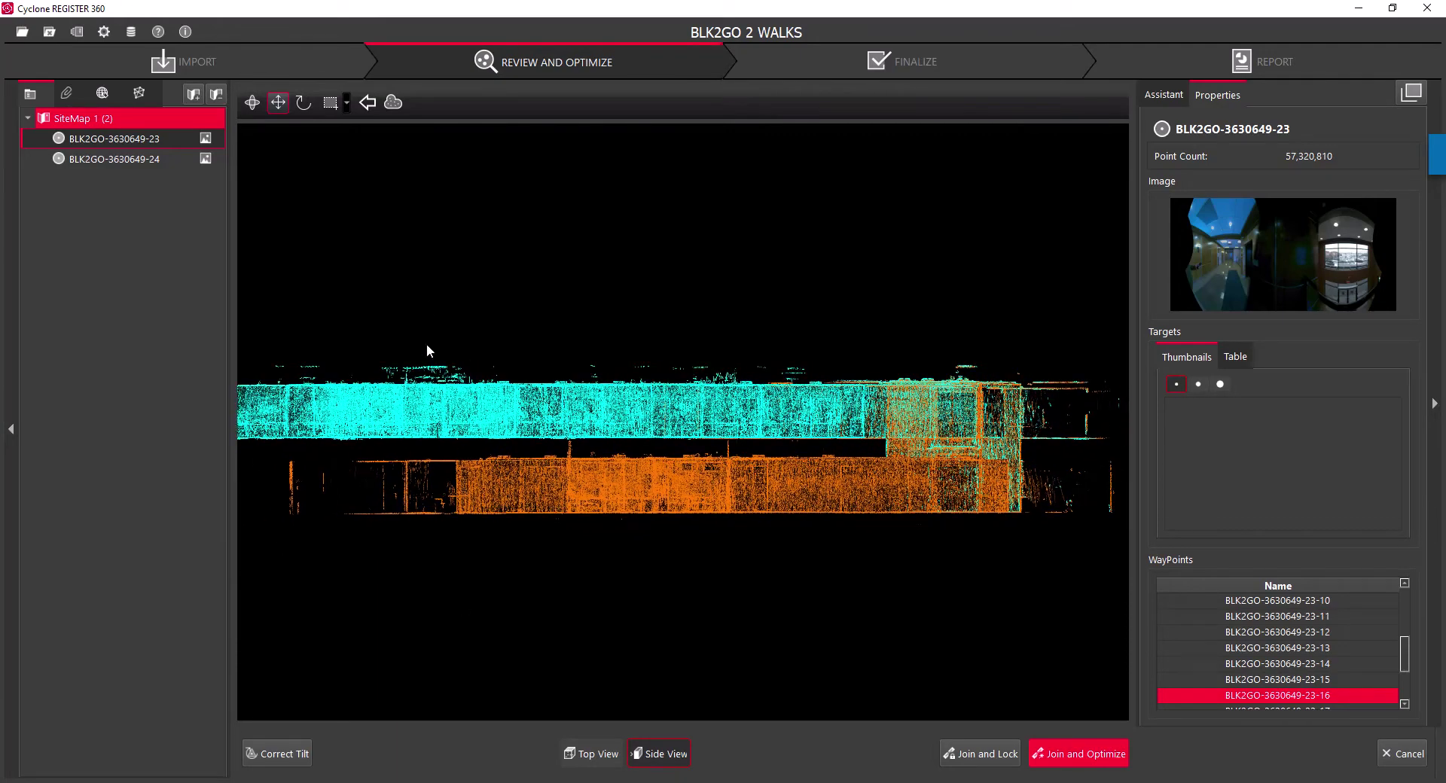
right_drag(846, 449, 580, 449)
scroll(580, 449, up, 5)
mouse_move(612, 467)
mouse_down()
mouse_move(603, 452)
mouse_move(600, 471)
mouse_move(604, 451)
mouse_up()
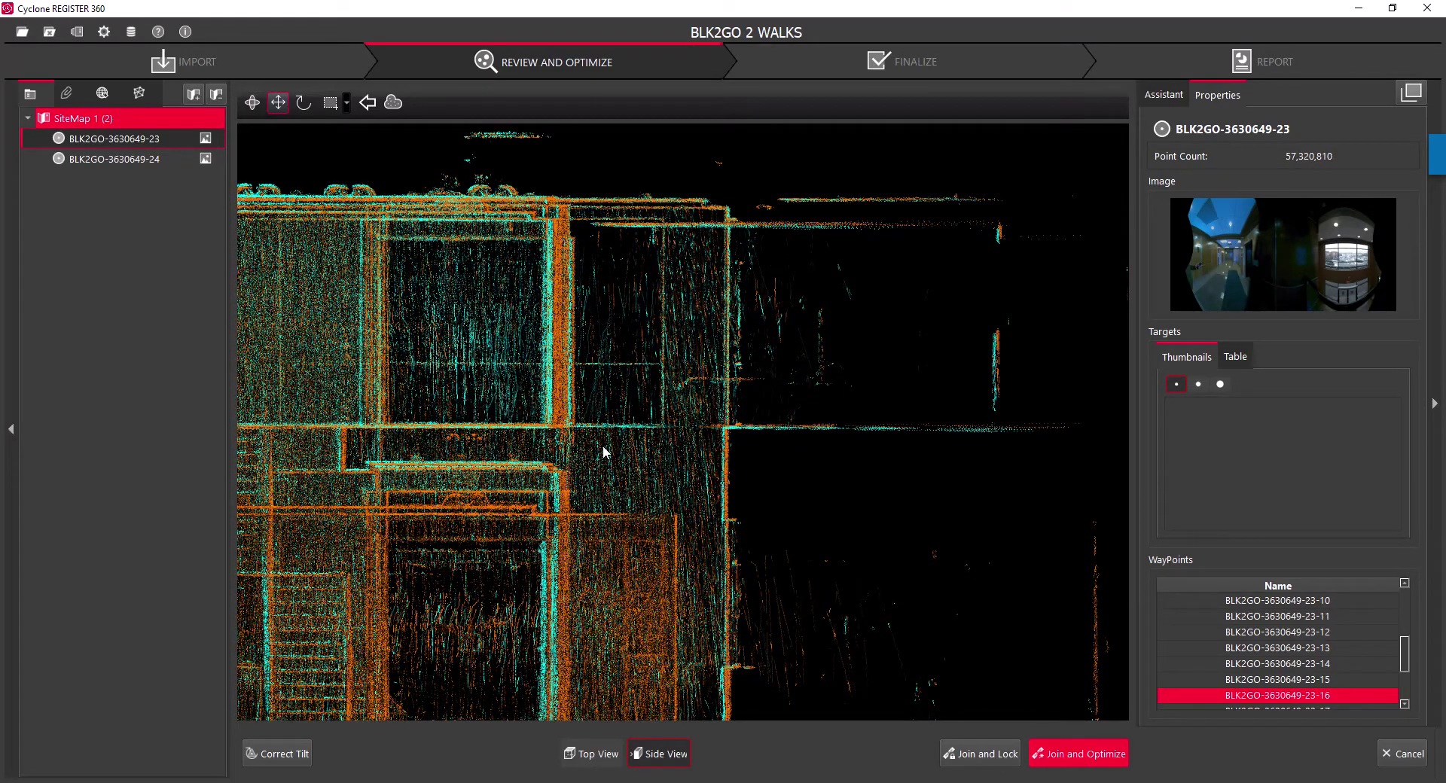
scroll(585, 437, up, 3)
scroll(586, 429, down, 5)
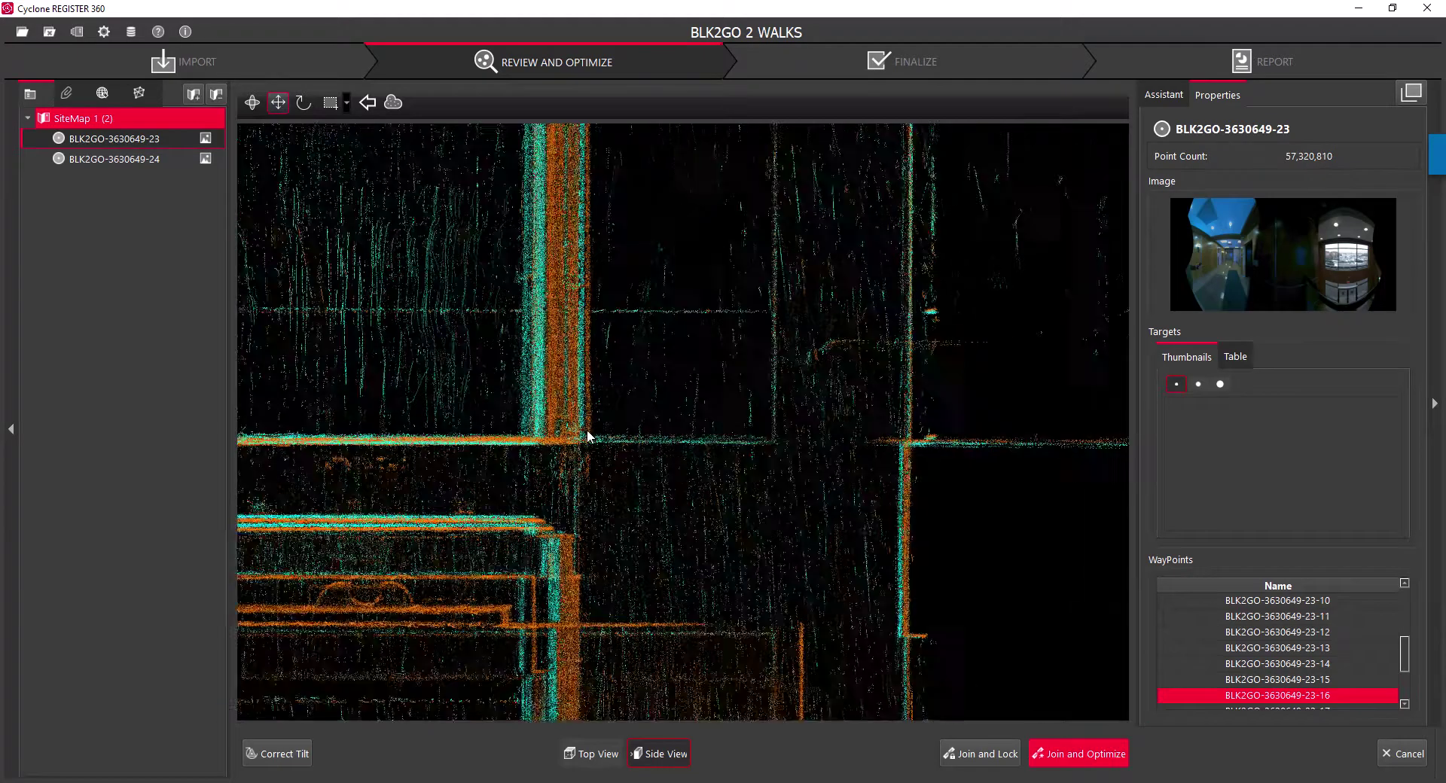
Step: Join and optimize both walks into Bundle 1, accepting the 4.9 mm mean cloud-to-cloud error
click(1063, 755)
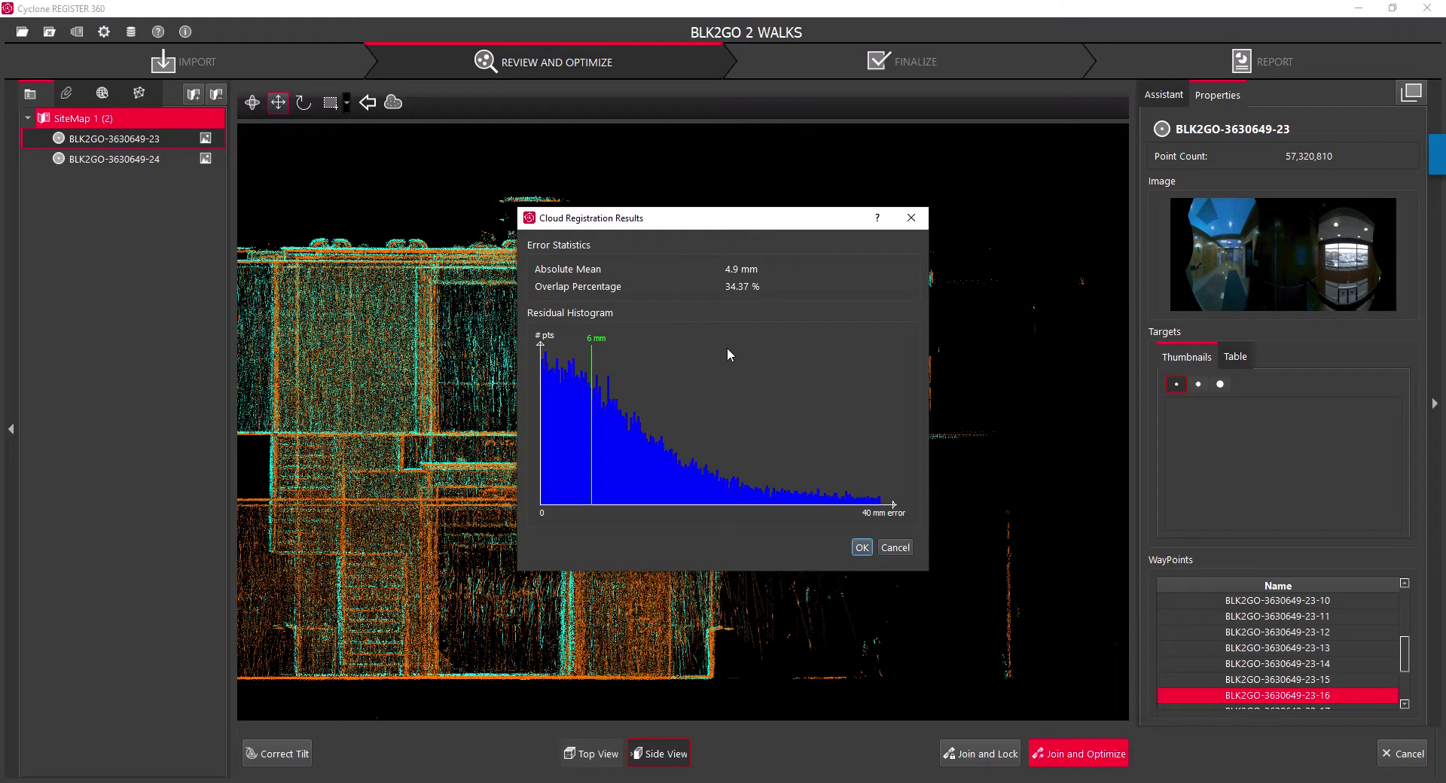
click(862, 548)
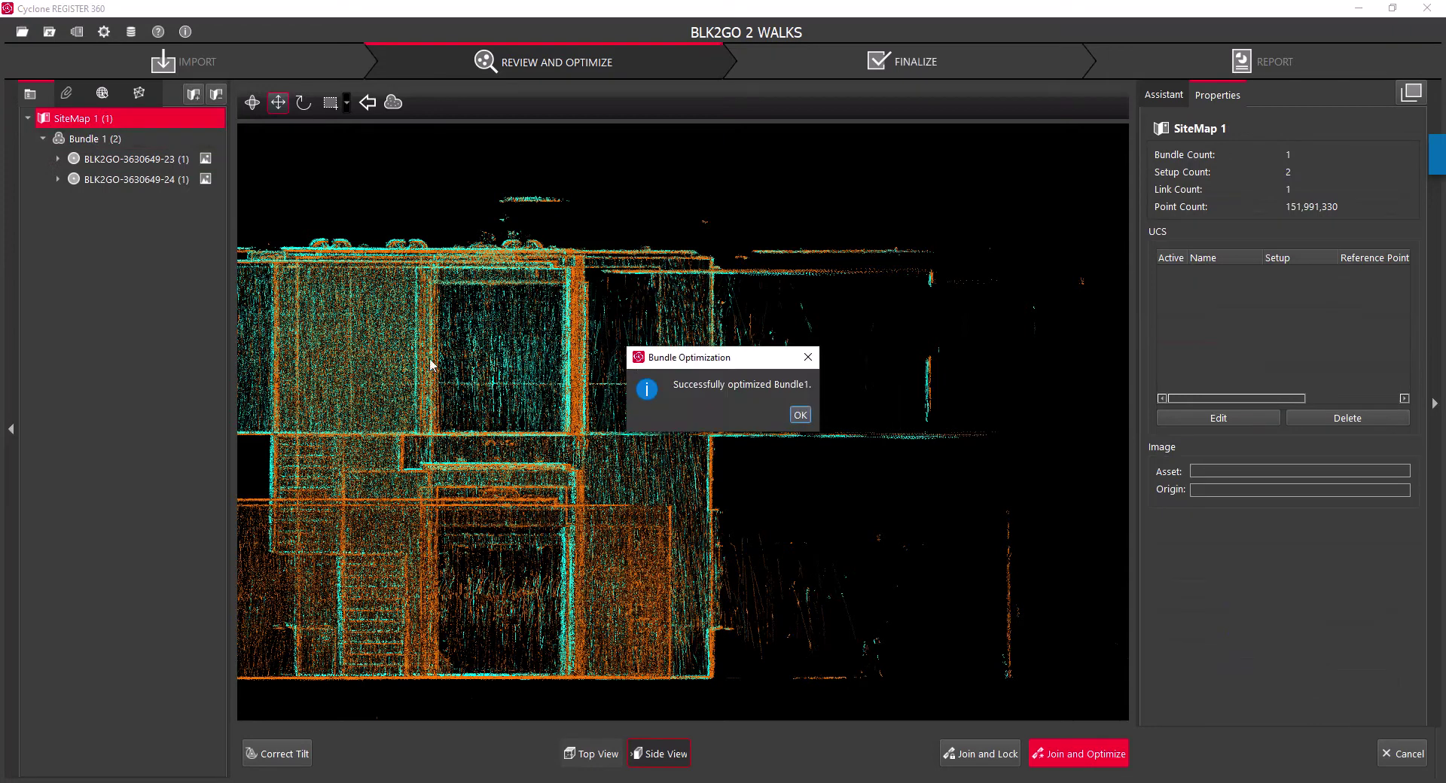
click(801, 415)
Step: Show Bundle 1's error measurements and links, then display its 3D Bundle Cloud
drag(814, 363, 571, 619)
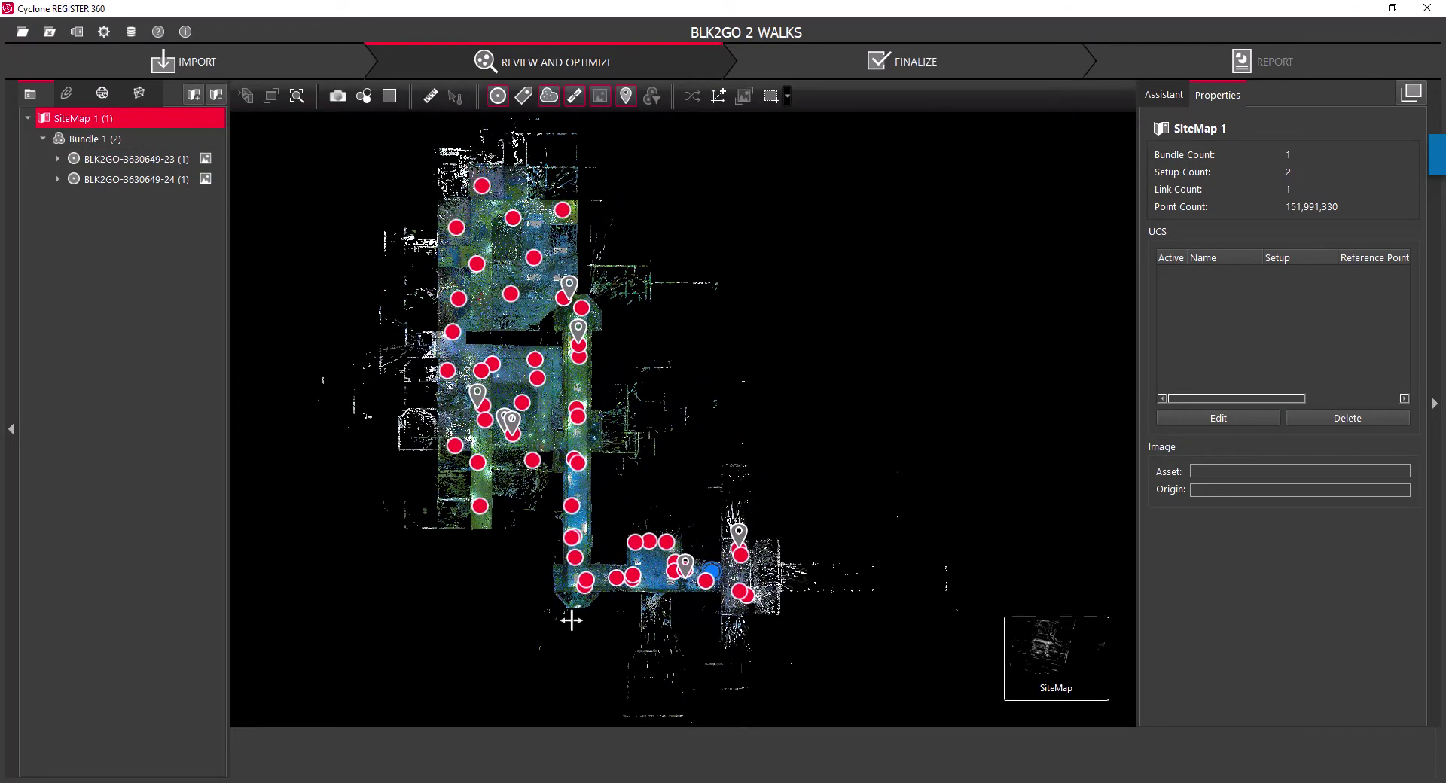
click(100, 139)
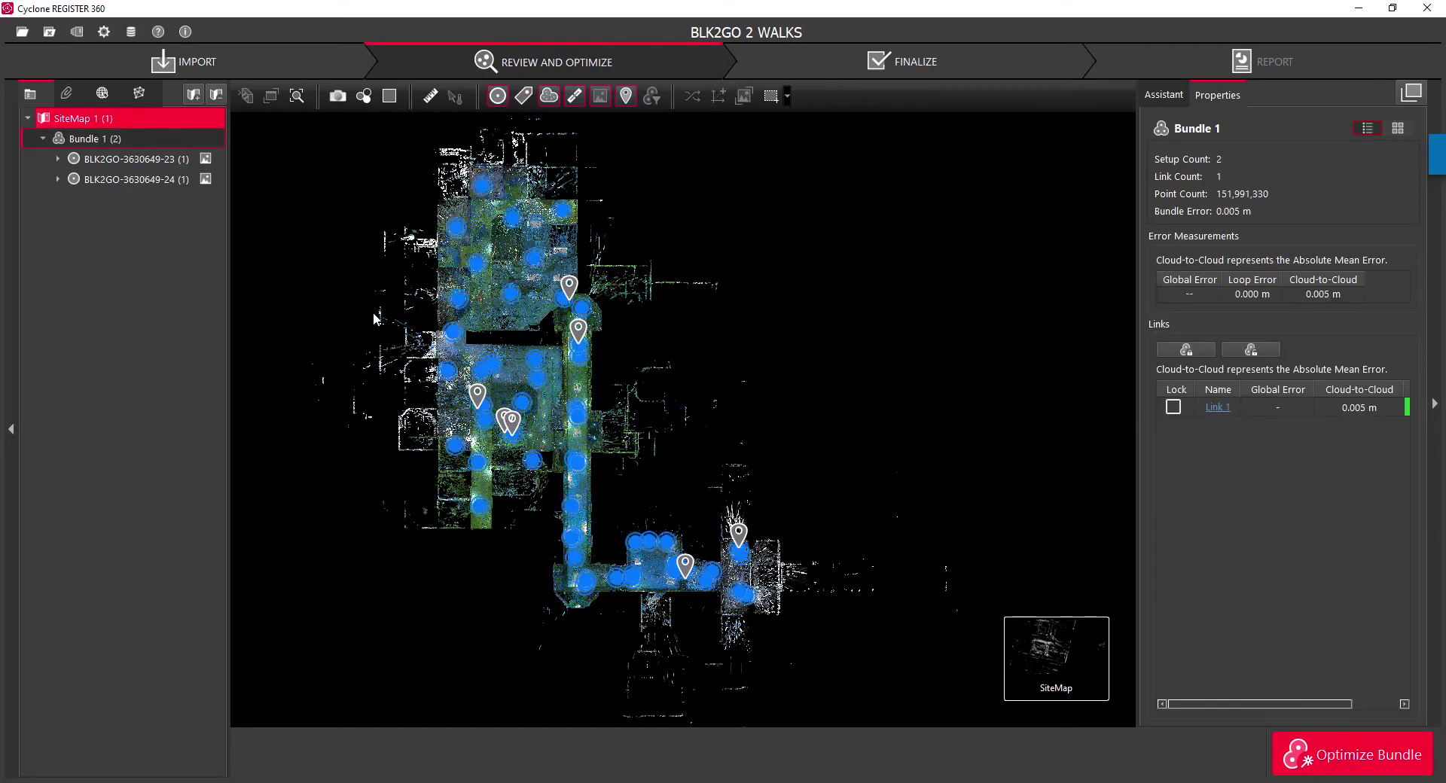
mouse_move(1055, 655)
click(972, 663)
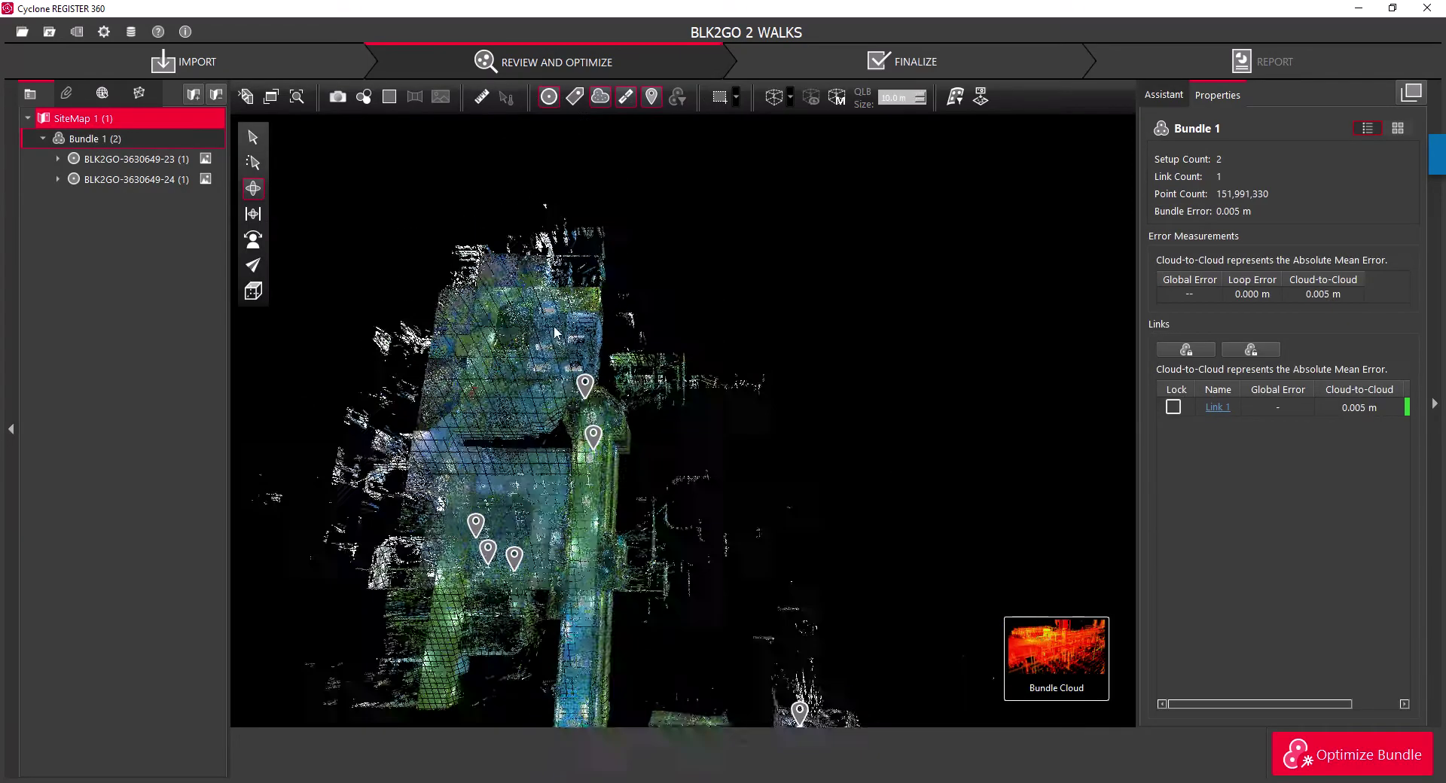
Step: Orbit the bundle cloud and preview GeoTag-BLK2GO-3630649-23.3's elevator-door photo
mouse_move(631, 459)
mouse_down()
mouse_move(572, 493)
mouse_move(606, 458)
mouse_up()
mouse_move(783, 418)
right_down()
mouse_move(624, 435)
mouse_move(588, 423)
right_up()
drag(588, 423, 784, 474)
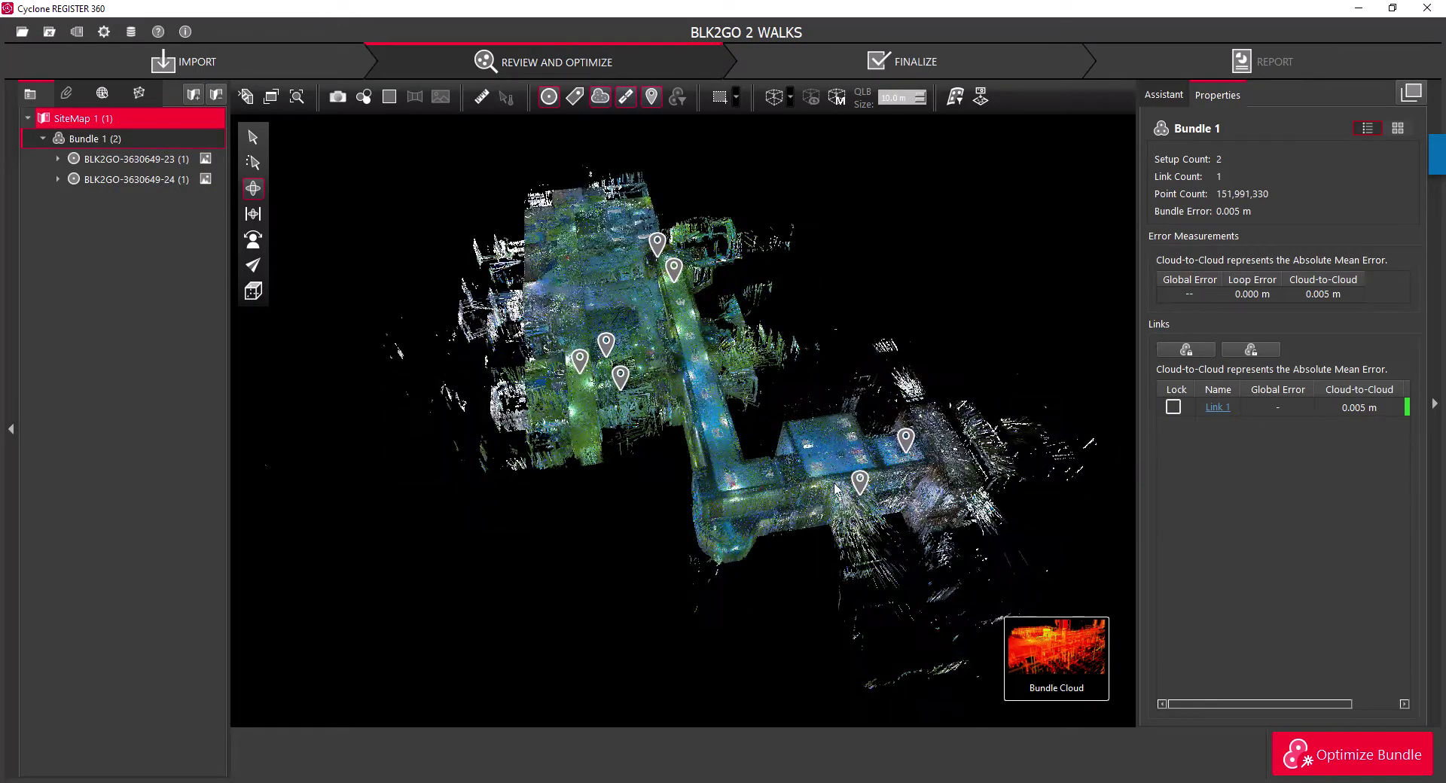
click(859, 488)
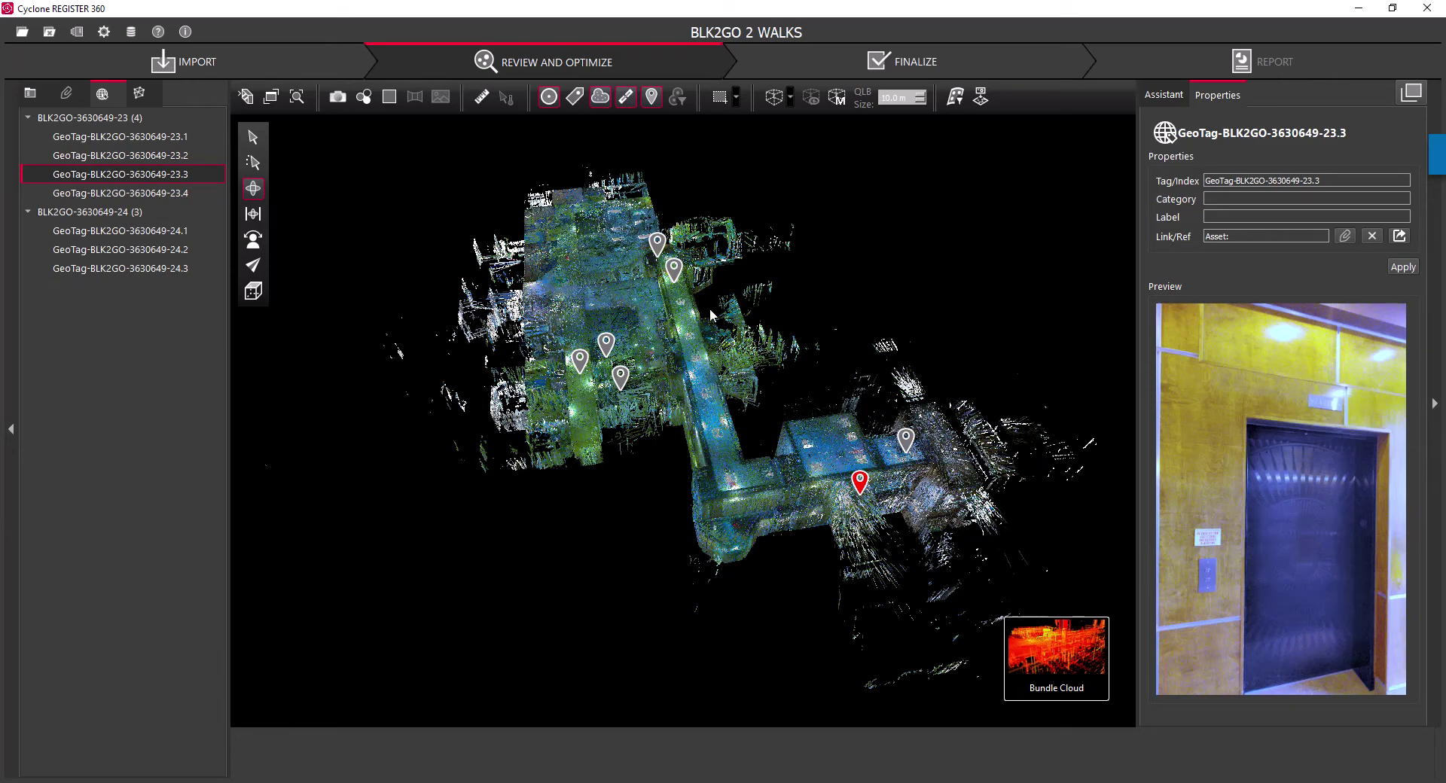
click(606, 345)
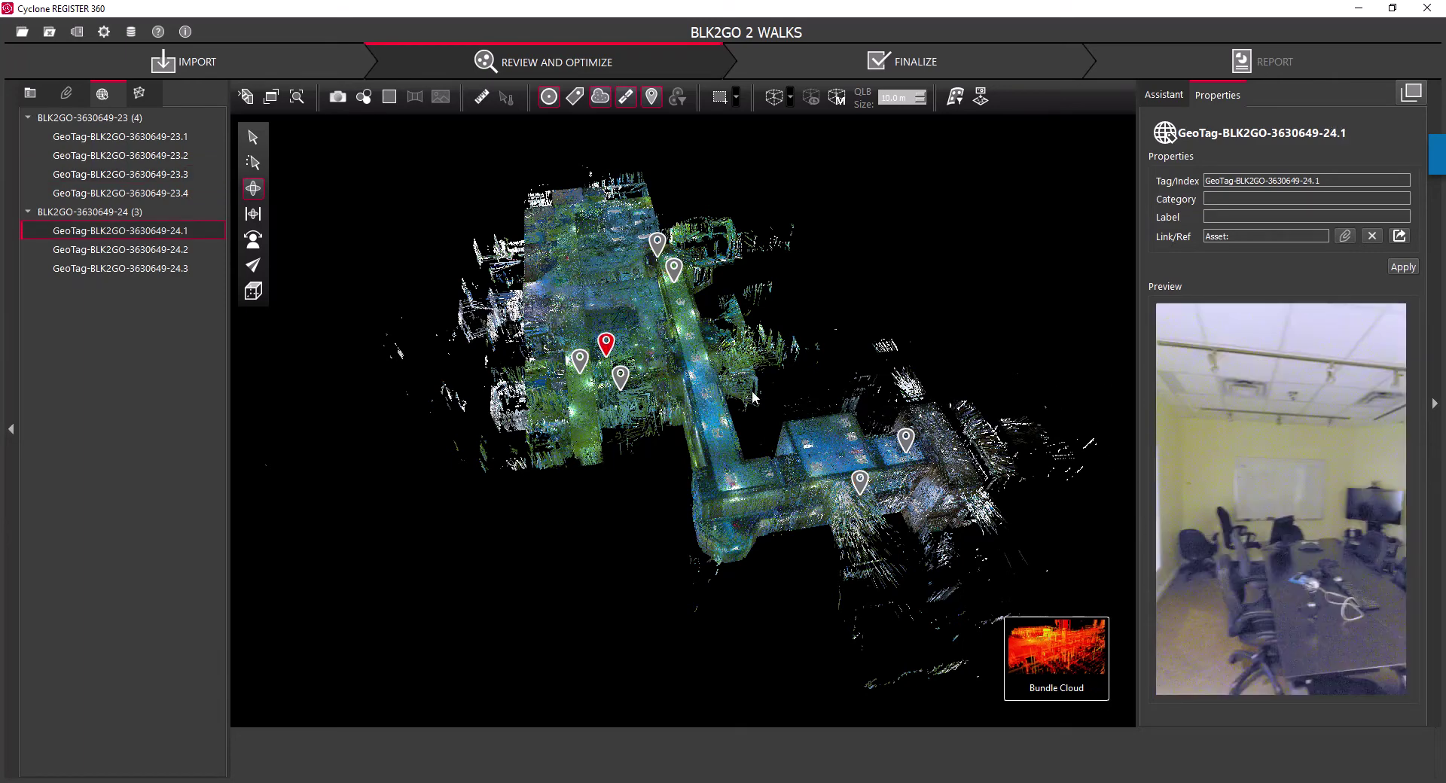
click(674, 269)
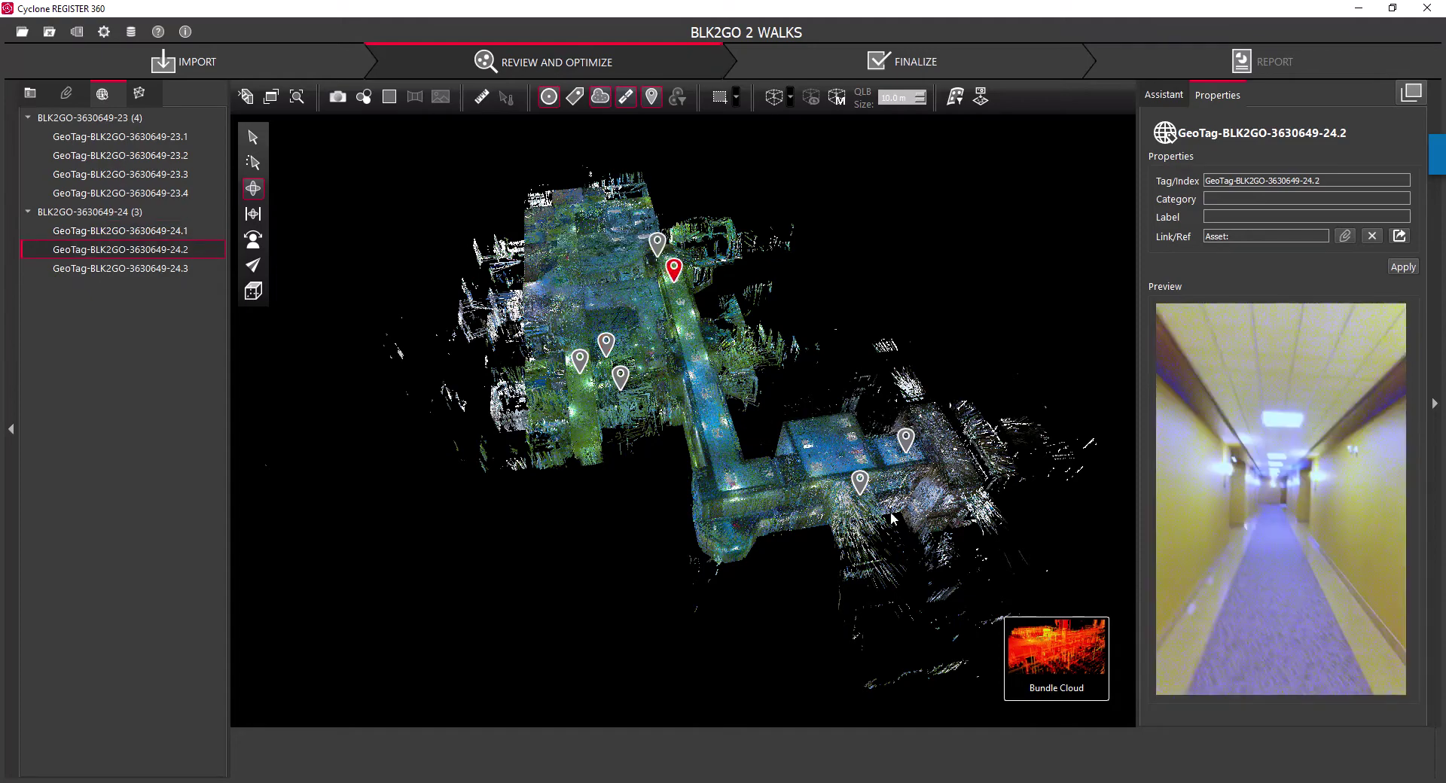
click(859, 479)
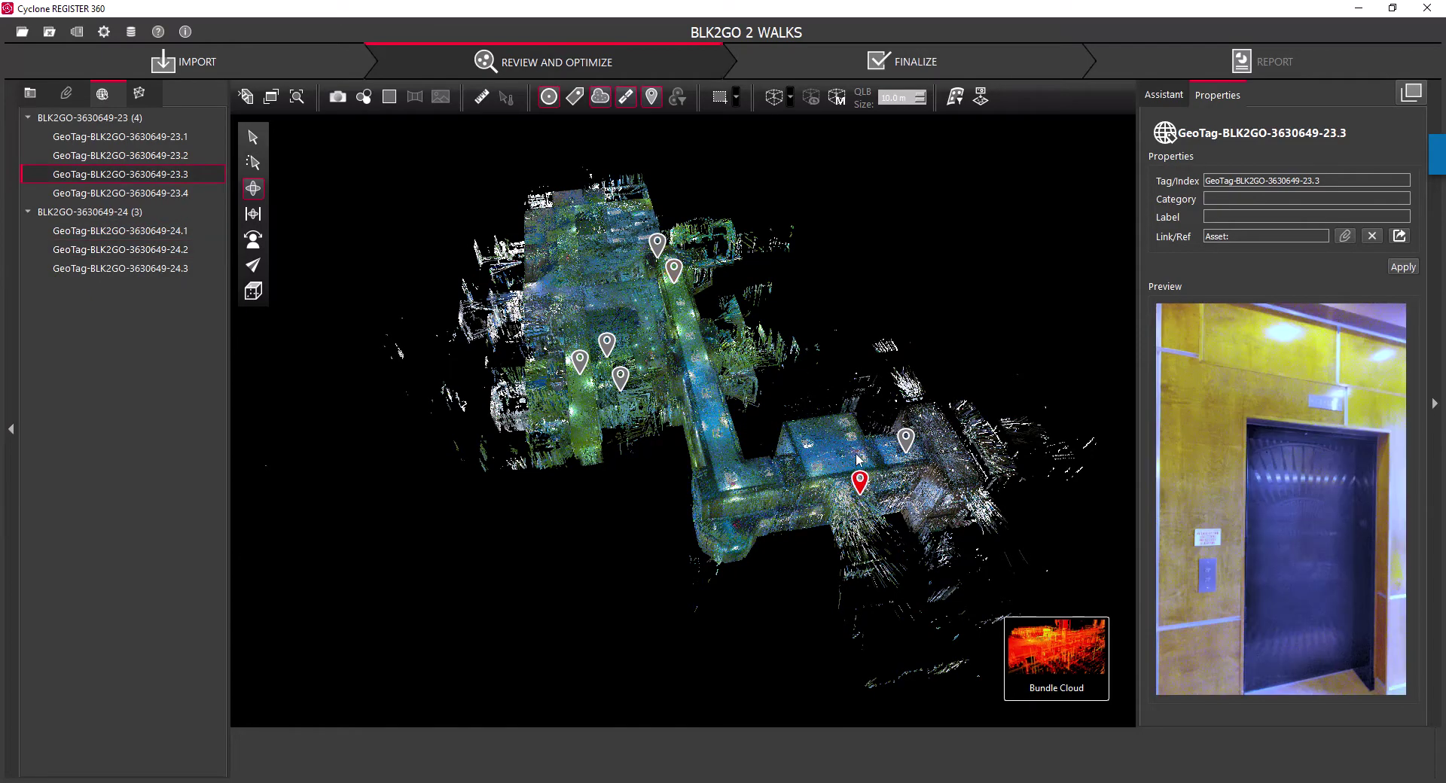
double_click(862, 482)
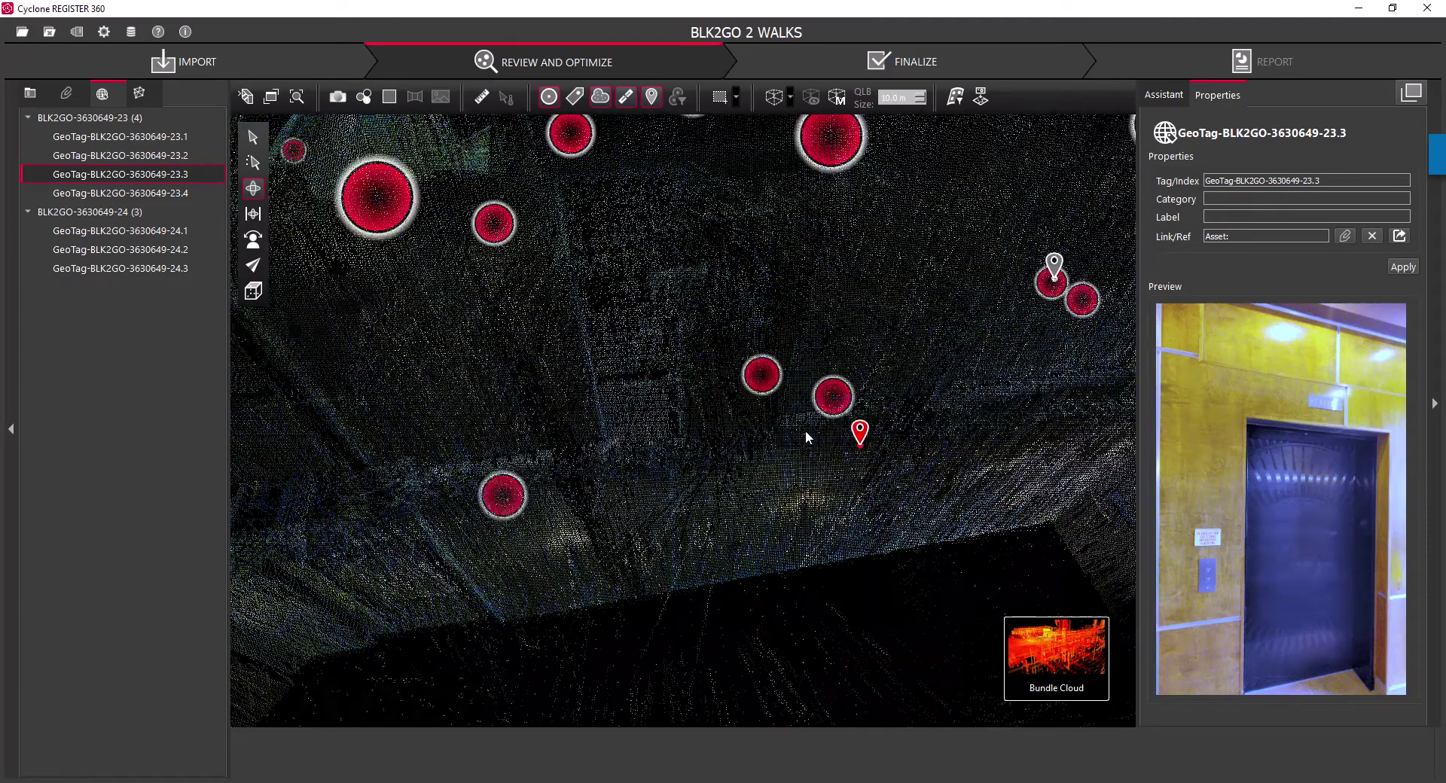
scroll(805, 430, down, 10)
mouse_move(753, 390)
mouse_down()
mouse_move(730, 427)
mouse_move(741, 461)
mouse_move(776, 354)
mouse_move(832, 312)
mouse_move(696, 334)
mouse_move(953, 474)
mouse_move(926, 437)
mouse_move(760, 382)
mouse_up()
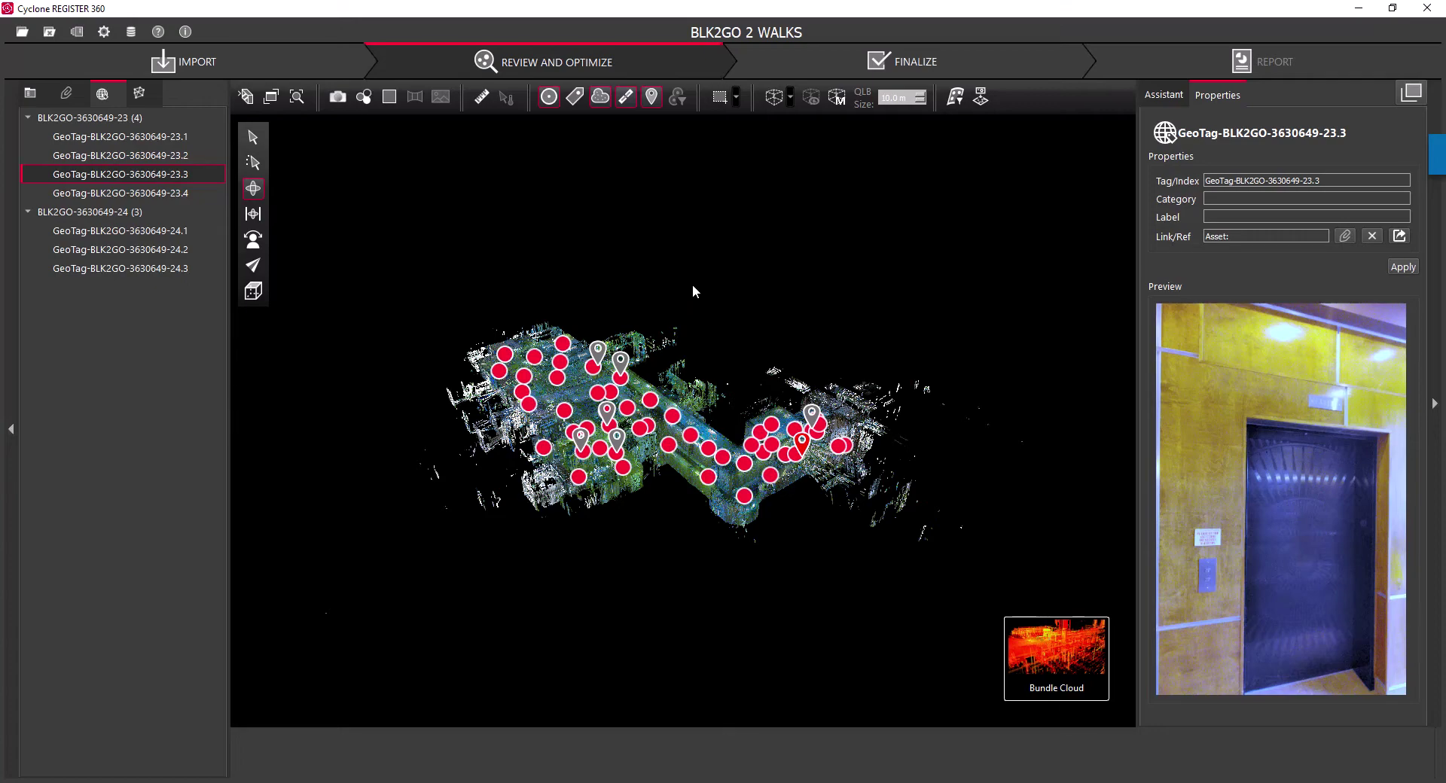
drag(682, 410, 661, 431)
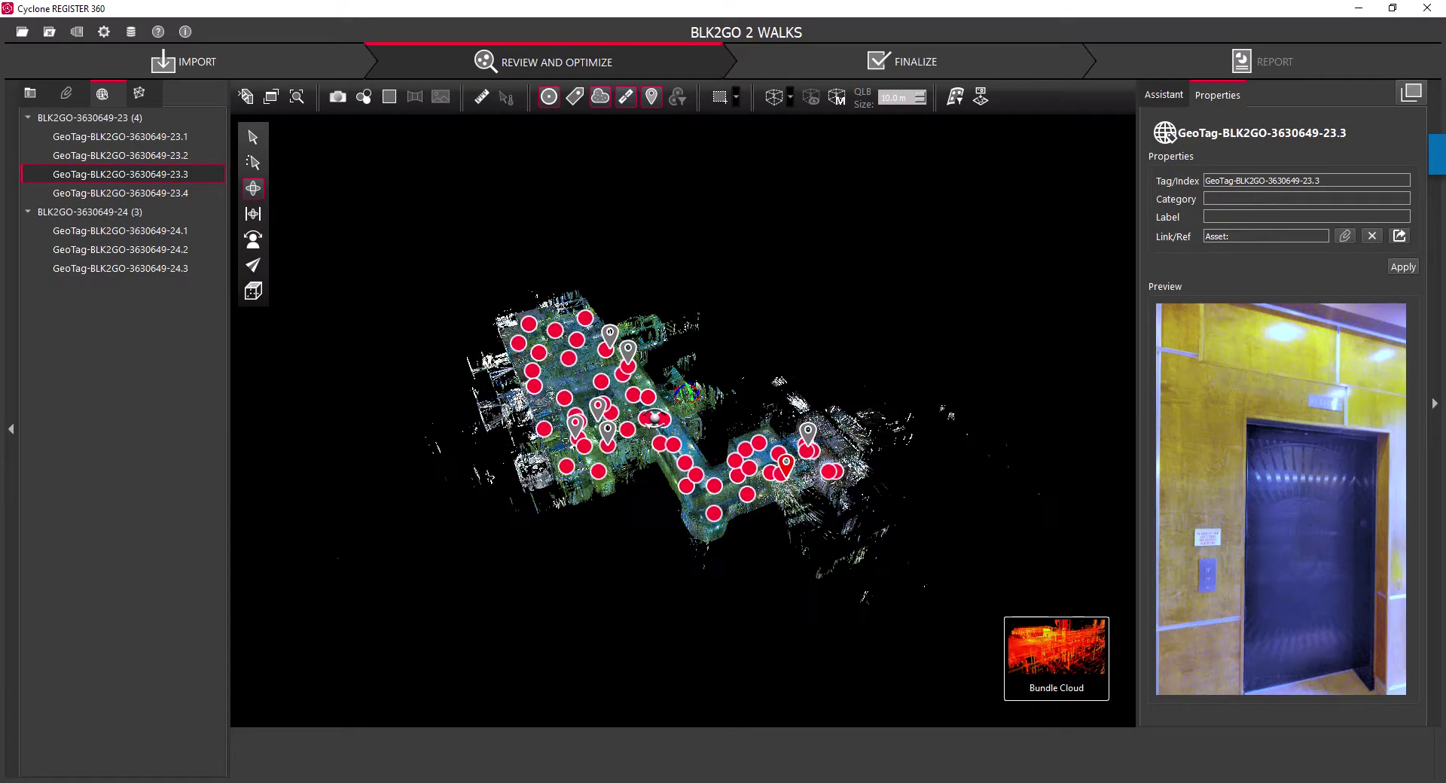